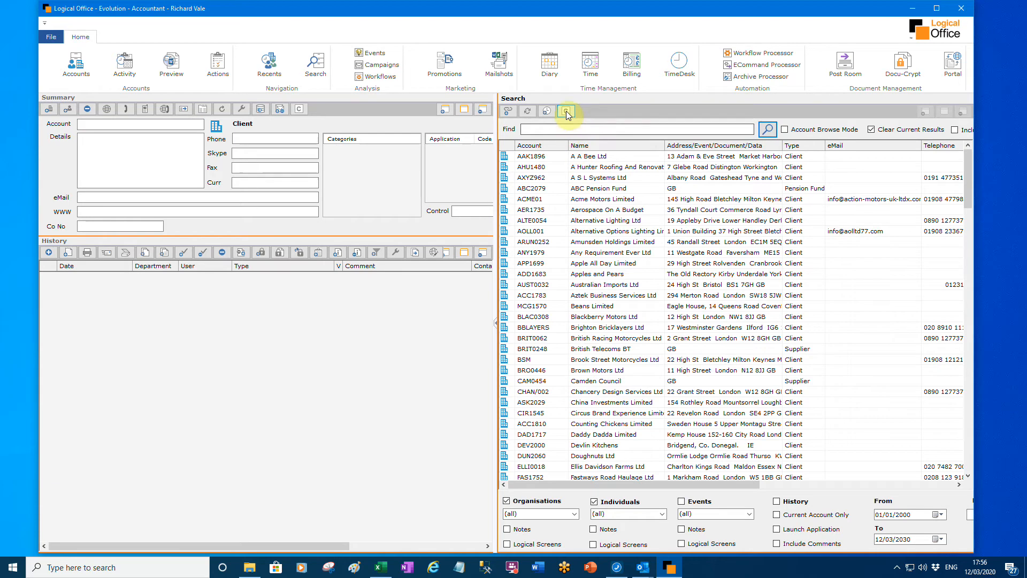
- Search Companies House for "disney" and open the company details of Disney Place House Limited
{"action": "left_click", "coordinate": [565, 110]}
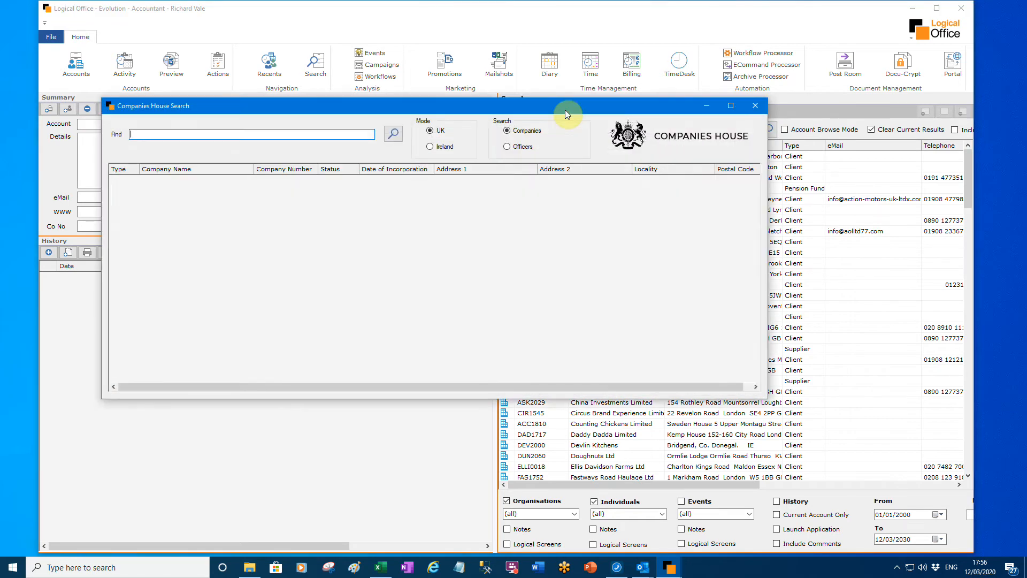
{"action": "left_click", "coordinate": [223, 135]}
{"action": "type", "text": "disney"}
{"action": "key", "text": "Return"}
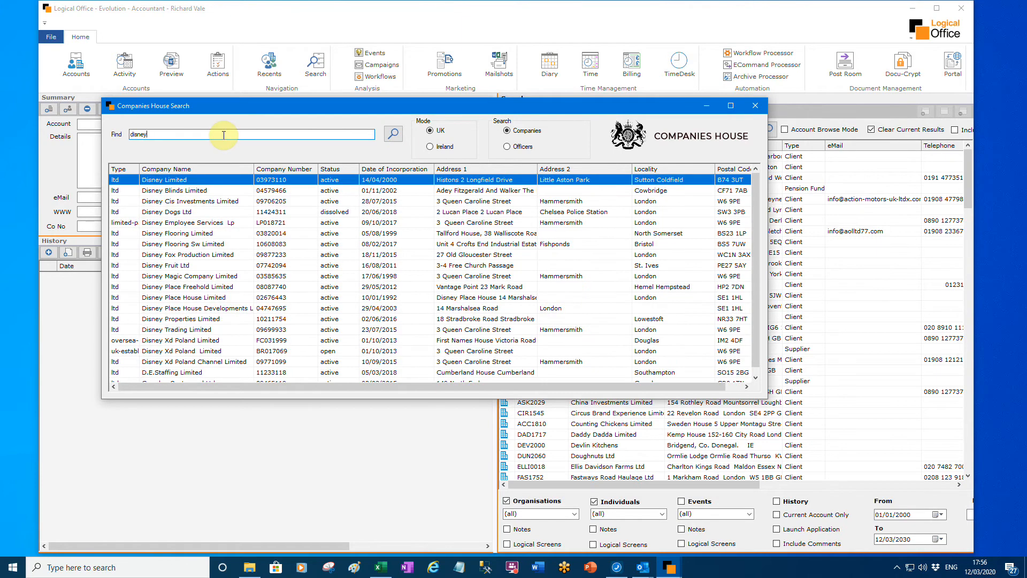
{"action": "left_click", "coordinate": [225, 299]}
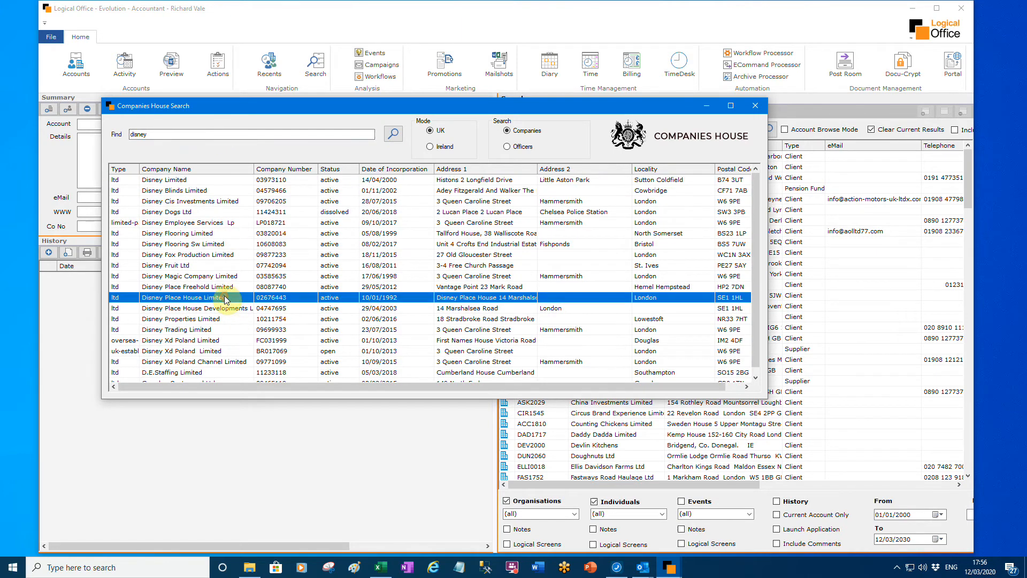
{"action": "double_click", "coordinate": [225, 298]}
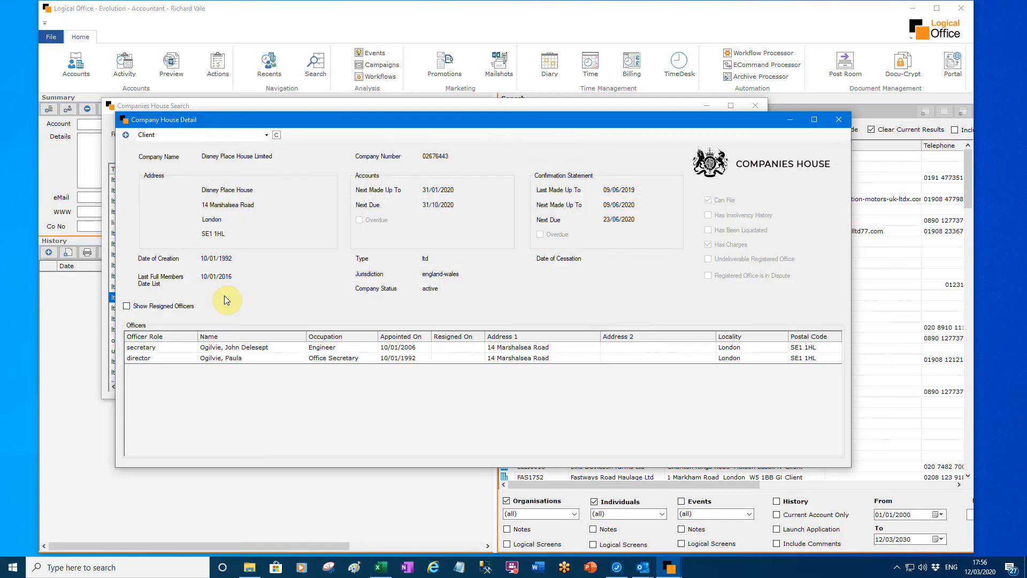
- Add Disney Place House Limited as a Client account, including its director from the officers list
{"action": "left_click", "coordinate": [284, 361]}
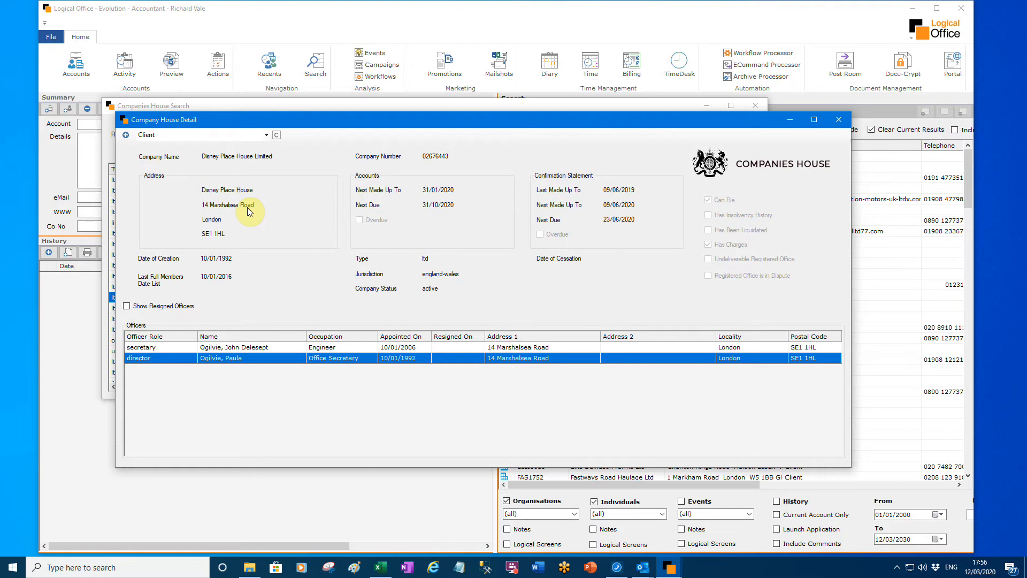
{"action": "left_click", "coordinate": [126, 135]}
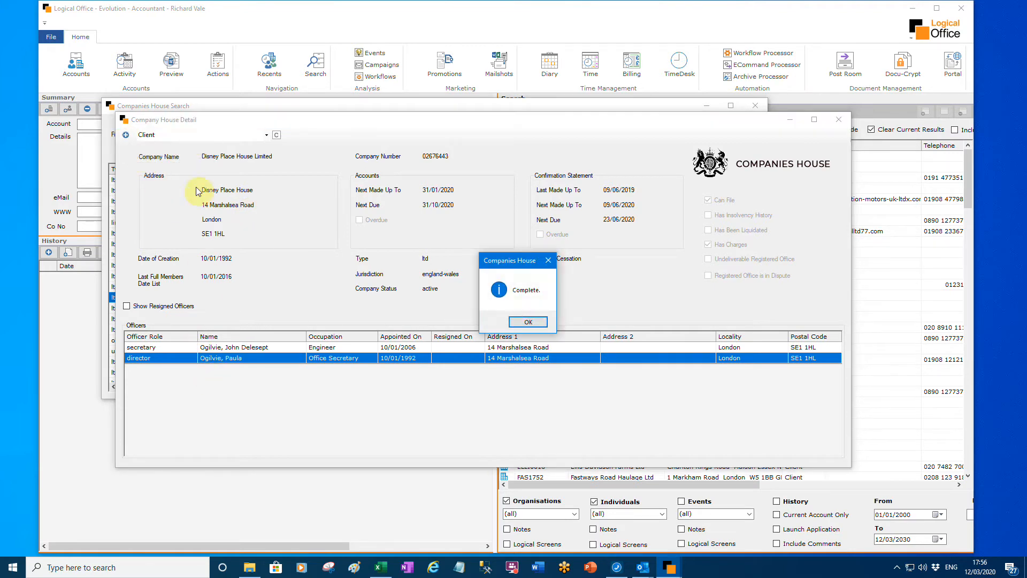
{"action": "left_click", "coordinate": [528, 322]}
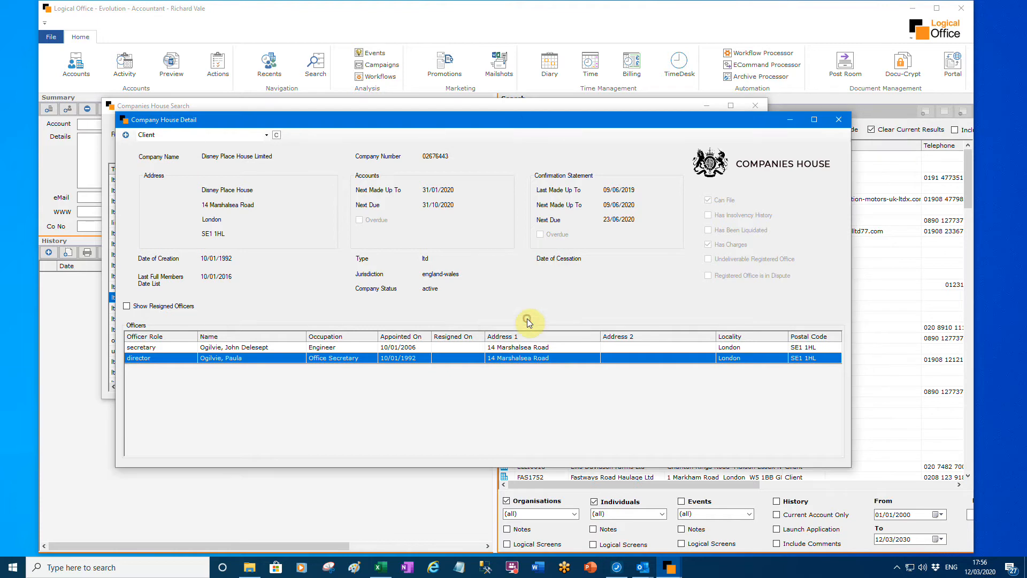
- View the company's record on the Companies House website, and close the company detail and search windows
{"action": "left_click", "coordinate": [277, 137]}
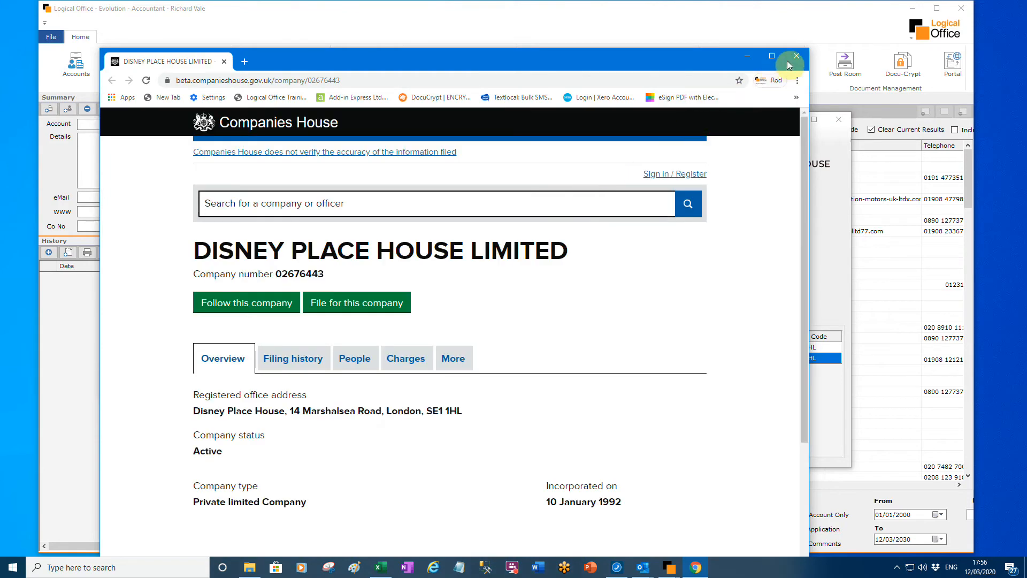
{"action": "left_click", "coordinate": [795, 57]}
{"action": "left_click", "coordinate": [839, 120]}
{"action": "left_click", "coordinate": [754, 105]}
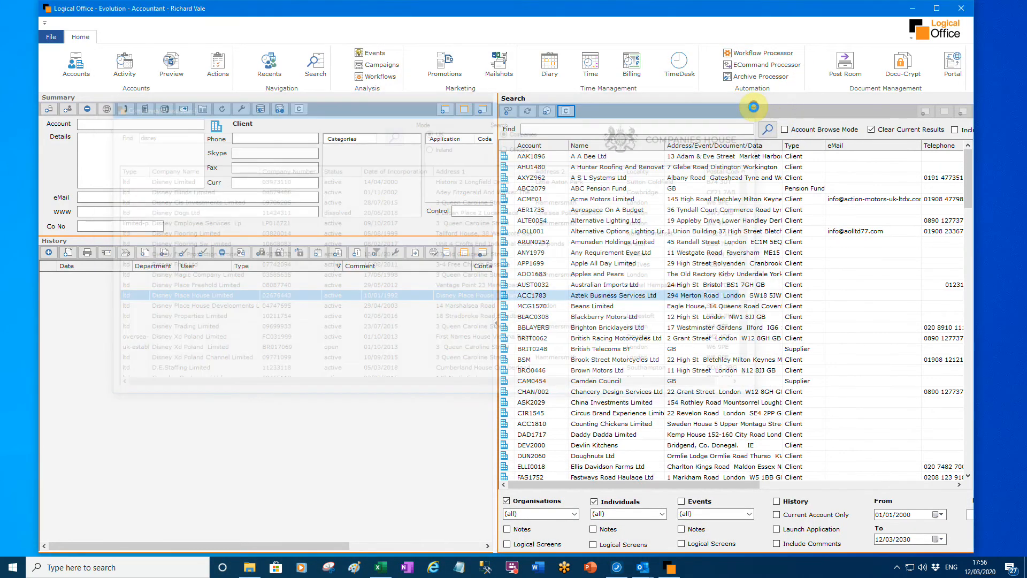
- Open the director's relationship record and fill in the contact's e-mail address and mobile number
{"action": "left_click", "coordinate": [639, 347]}
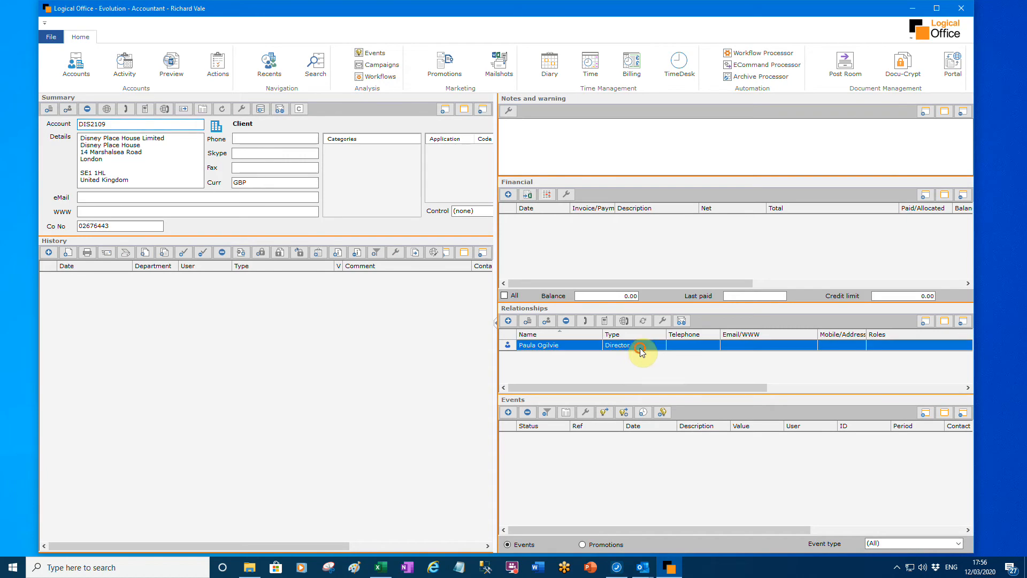
{"action": "left_click", "coordinate": [660, 322]}
{"action": "left_click", "coordinate": [204, 120]}
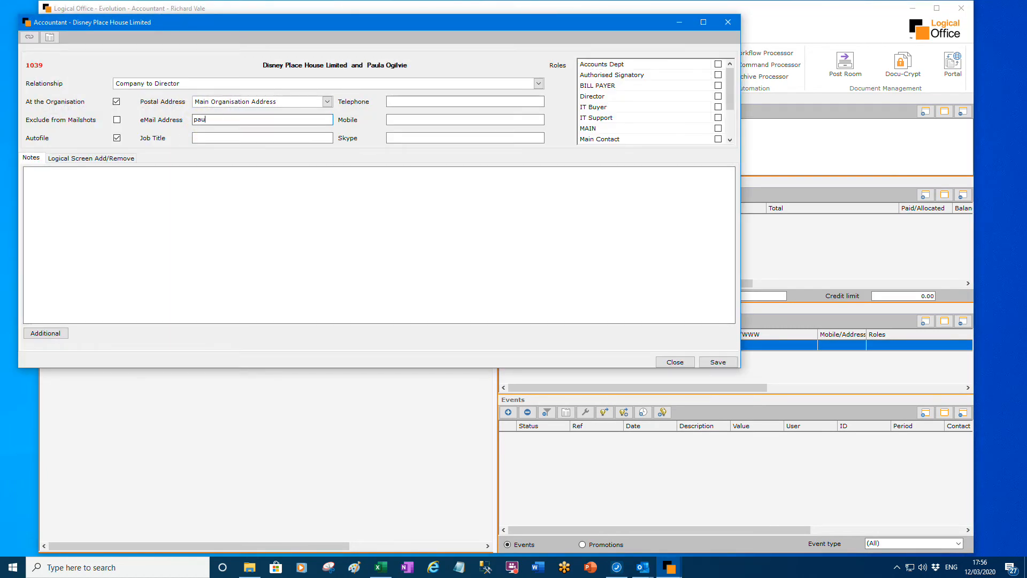
{"action": "left_click", "coordinate": [442, 123]}
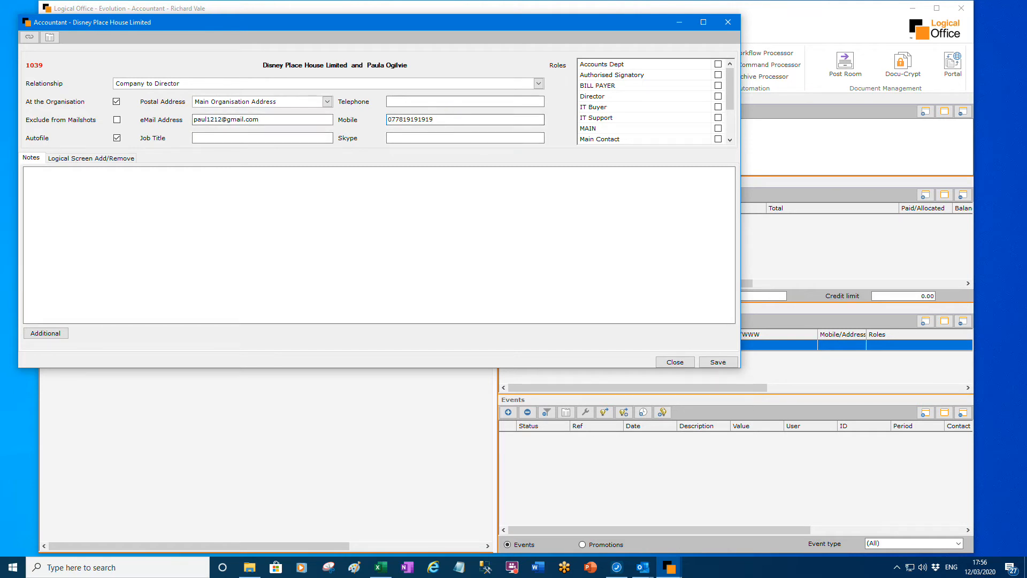
- Assign the MAIN and BILL PAYER roles to the director and save the relationship record
{"action": "left_click", "coordinate": [718, 128]}
{"action": "left_click", "coordinate": [718, 86]}
{"action": "left_click", "coordinate": [692, 362]}
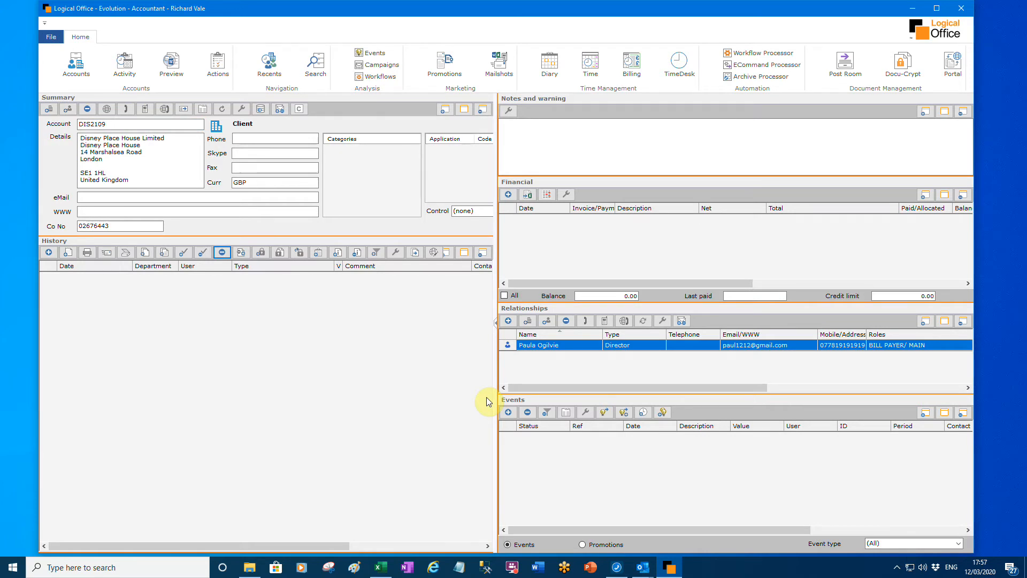
- Create a new event of type LO-Proposal for the client, with the group set to Limited Company/LLP
{"action": "left_click", "coordinate": [508, 413]}
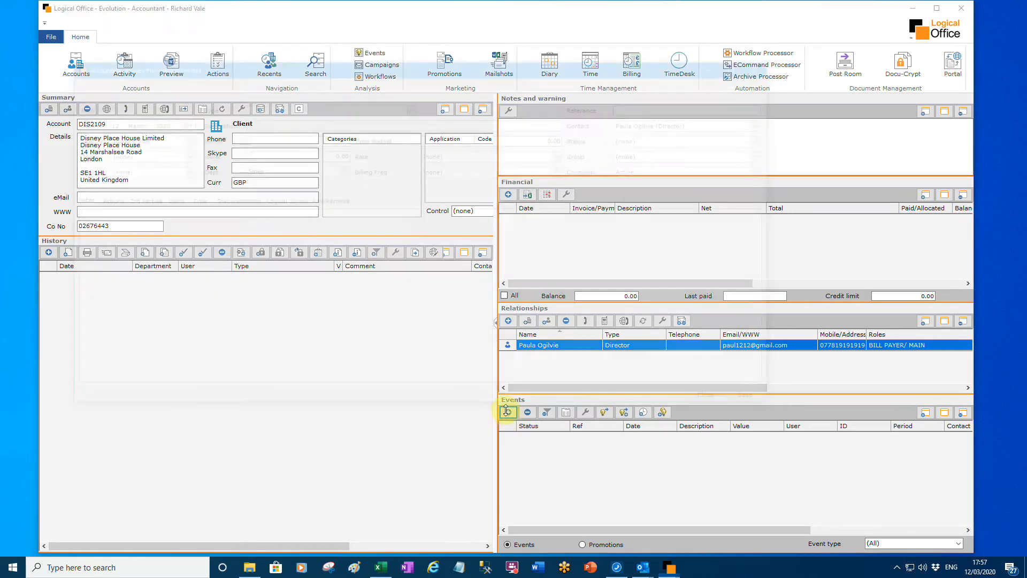
{"action": "left_click", "coordinate": [412, 106]}
{"action": "left_click_drag", "start_coordinate": [410, 126], "coordinate": [406, 214]}
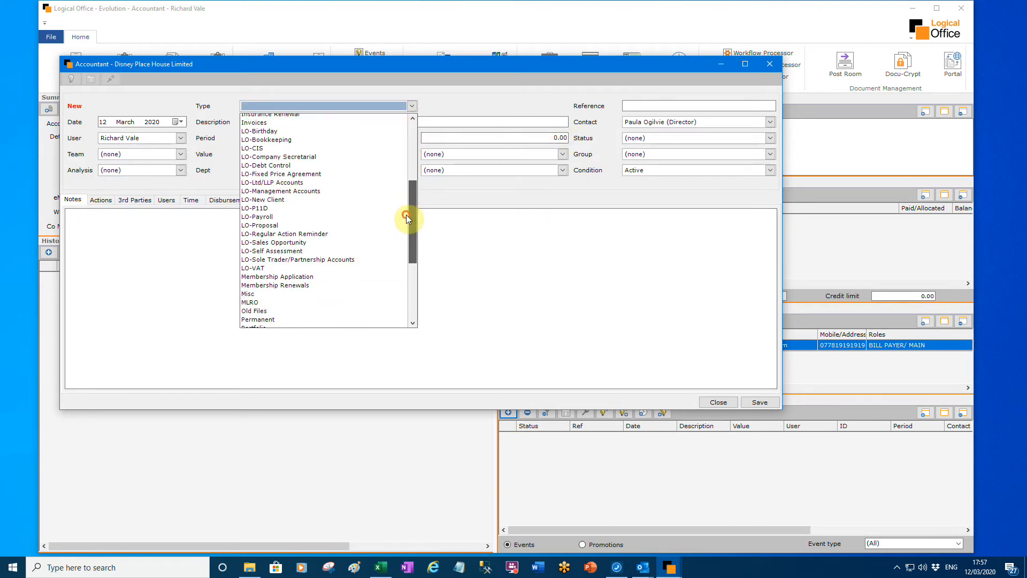
{"action": "left_click", "coordinate": [327, 225]}
{"action": "left_click", "coordinate": [771, 155]}
{"action": "left_click", "coordinate": [701, 181]}
- Save the proposal event, run its workflows and close the workflow processing window
{"action": "left_click", "coordinate": [760, 402]}
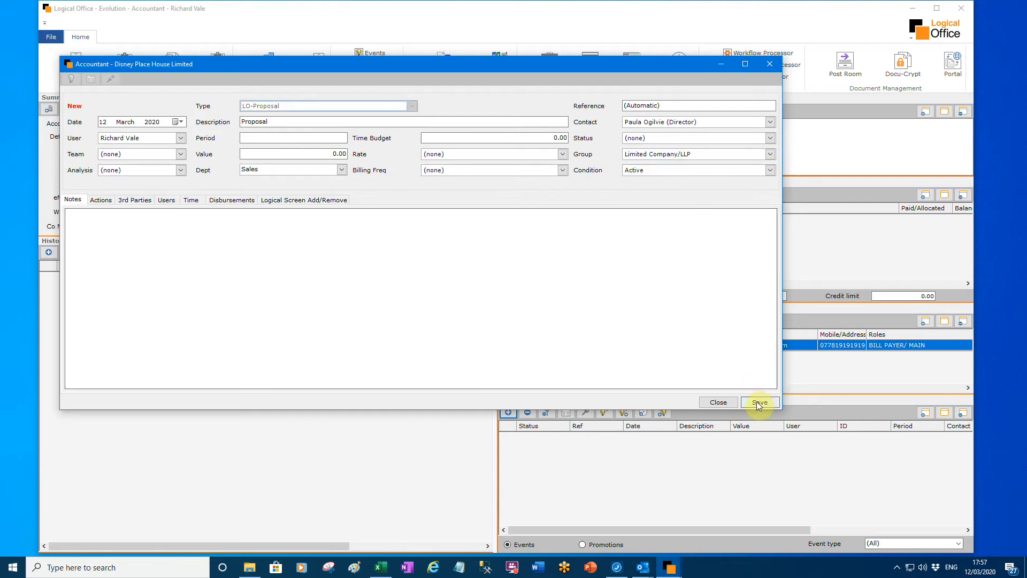
{"action": "left_click", "coordinate": [664, 404]}
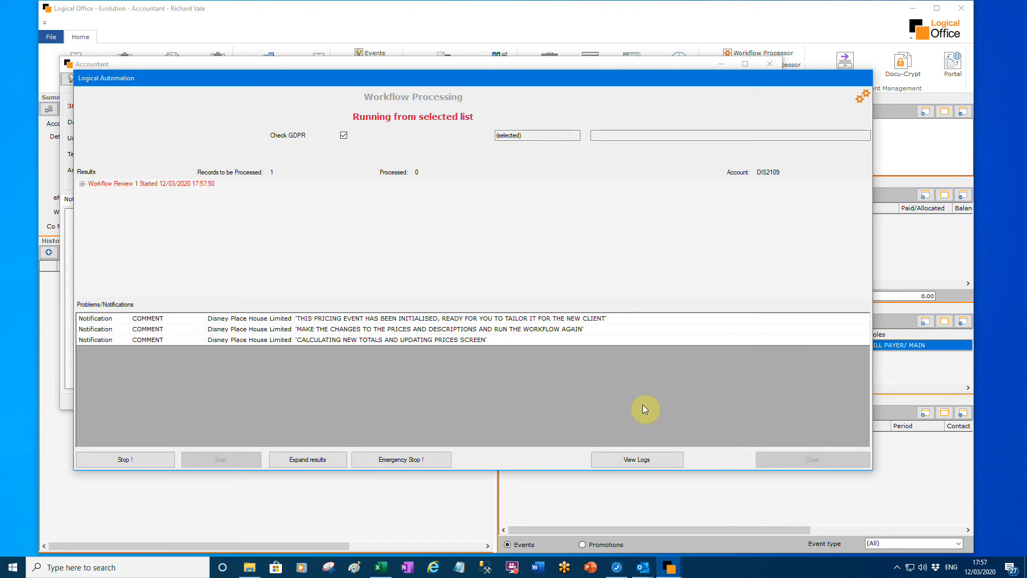
{"action": "left_click", "coordinate": [803, 459]}
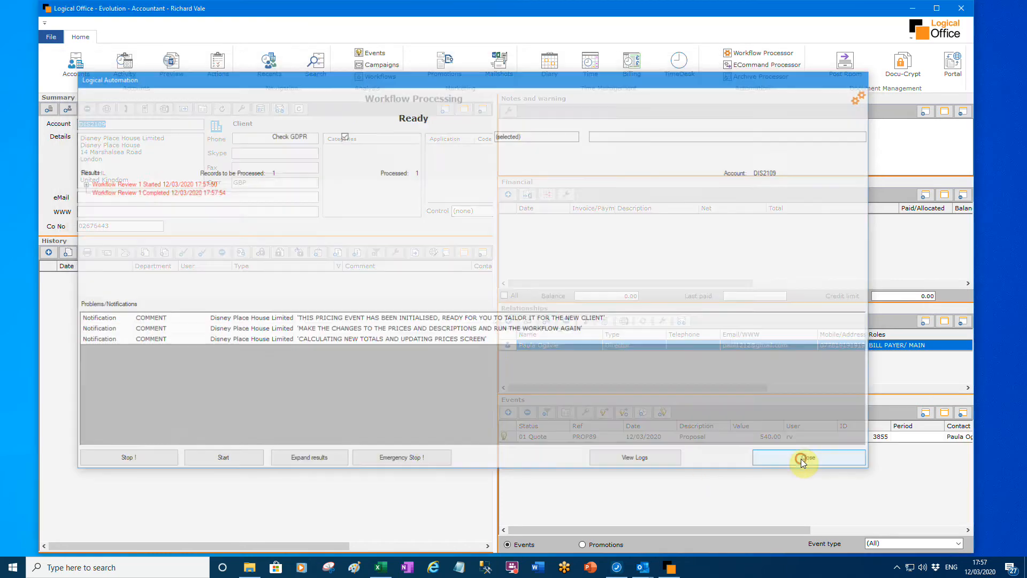
- Open the proposal's pricing options and set accounts used to XERO, turnover to 86-100k and books quality to Good
{"action": "left_click", "coordinate": [670, 437]}
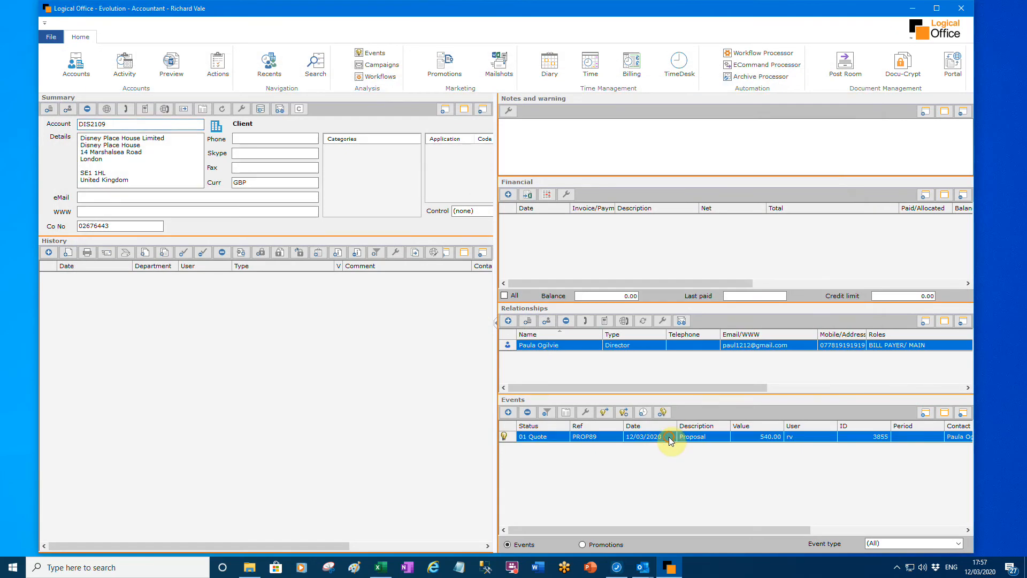
{"action": "left_click", "coordinate": [567, 412]}
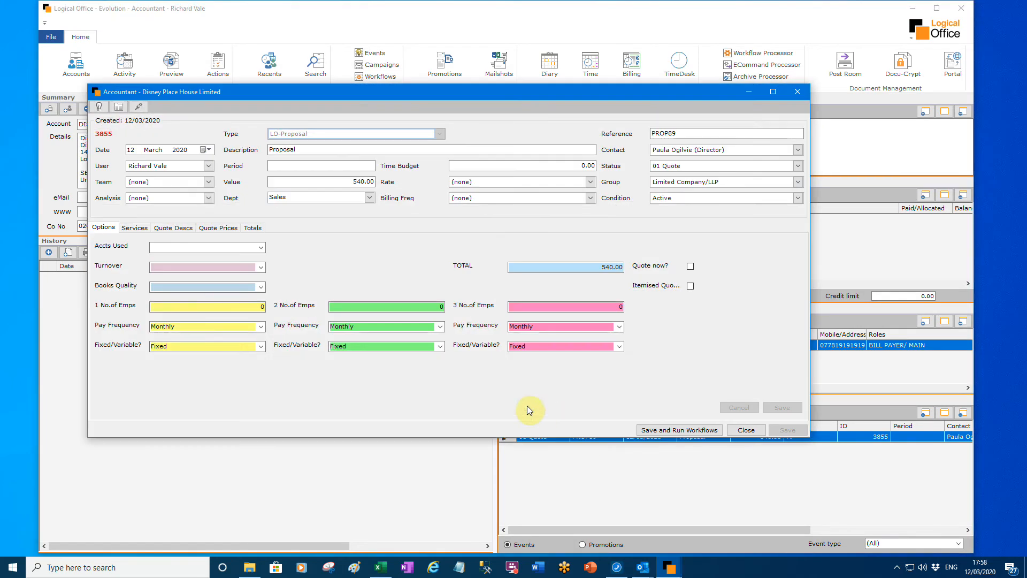
{"action": "left_click", "coordinate": [260, 248]}
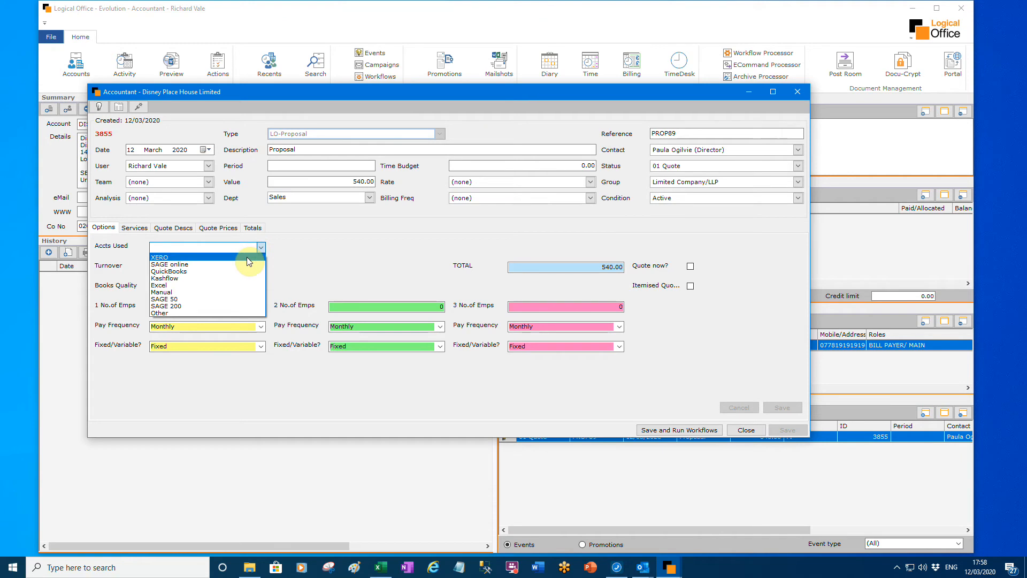
{"action": "left_click", "coordinate": [246, 258]}
{"action": "left_click", "coordinate": [261, 267]}
{"action": "left_click", "coordinate": [235, 303]}
{"action": "left_click", "coordinate": [259, 287]}
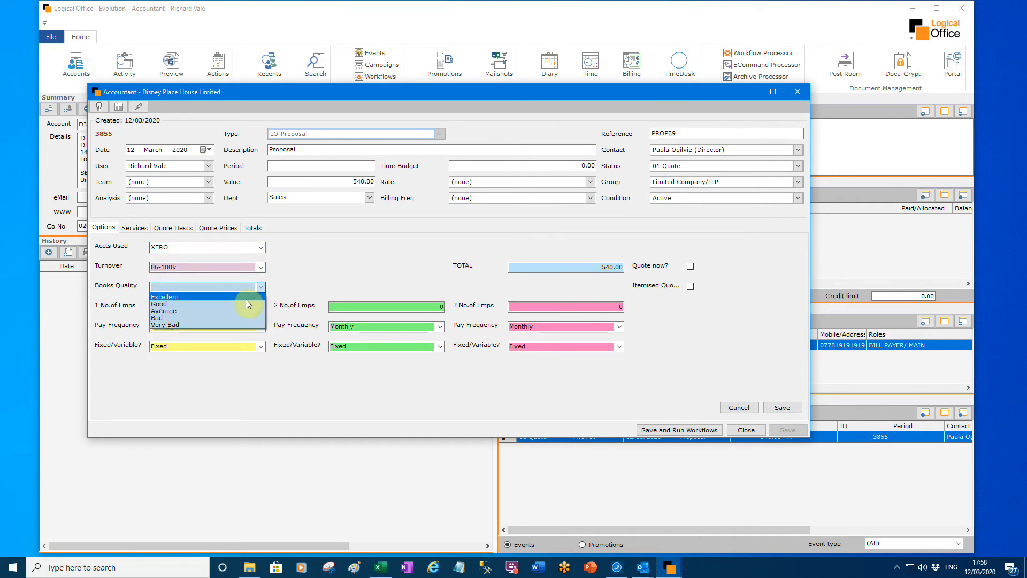
{"action": "left_click", "coordinate": [246, 304]}
- Set the first payroll group to 12 employees, with Fortnightly pay frequency and Variable pay
{"action": "key", "text": "Tab"}
{"action": "type", "text": "12"}
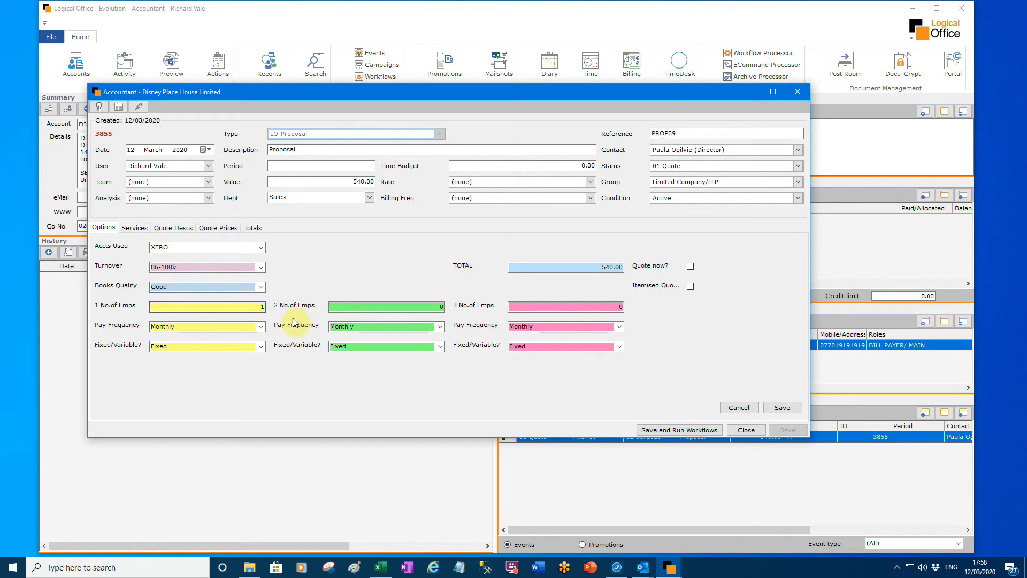
{"action": "left_click", "coordinate": [261, 327]}
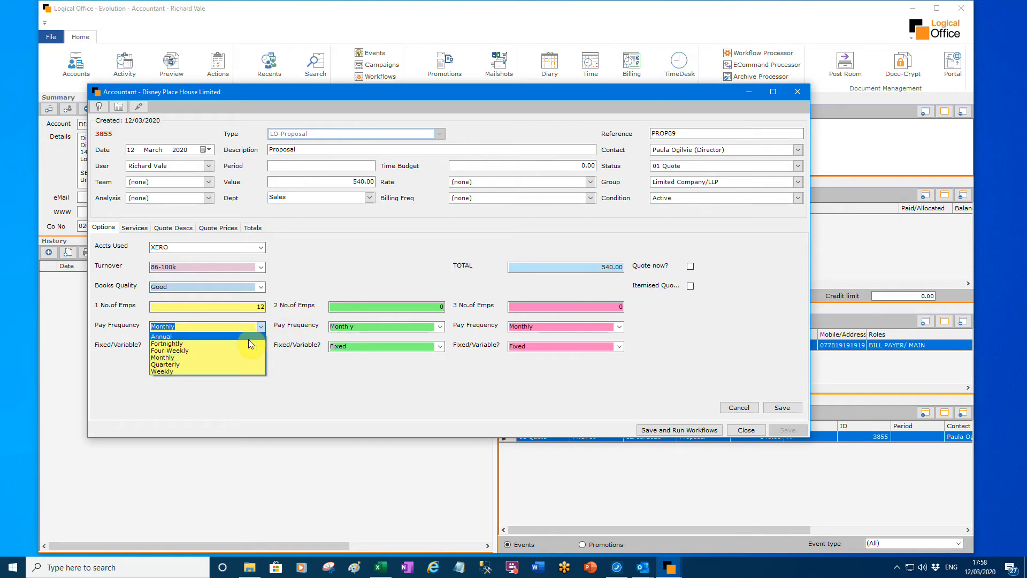
{"action": "left_click", "coordinate": [249, 339]}
{"action": "left_click", "coordinate": [261, 347]}
{"action": "left_click", "coordinate": [251, 364]}
- Enable Quote now and the itemised quote in the proposal options, and save them
{"action": "left_click", "coordinate": [784, 408]}
{"action": "left_click", "coordinate": [690, 266]}
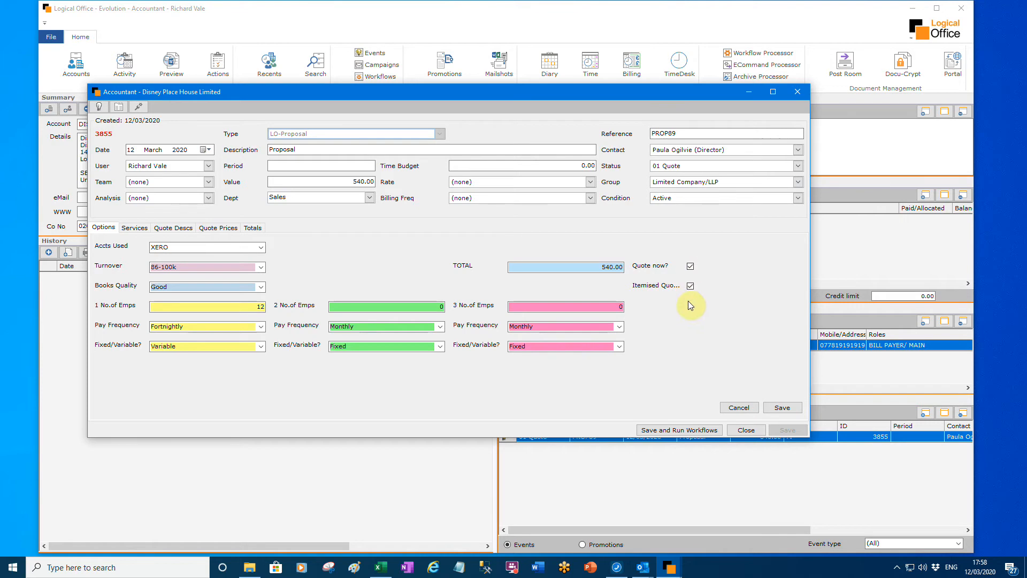
{"action": "left_click", "coordinate": [780, 406]}
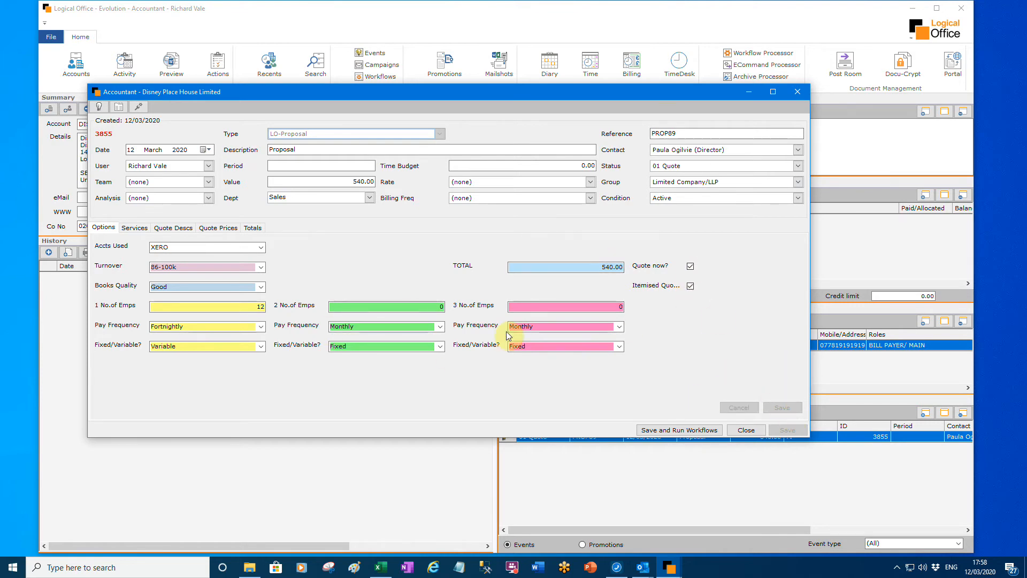
- Set the VAT price to 150 in the proposal's services
{"action": "left_click", "coordinate": [134, 228]}
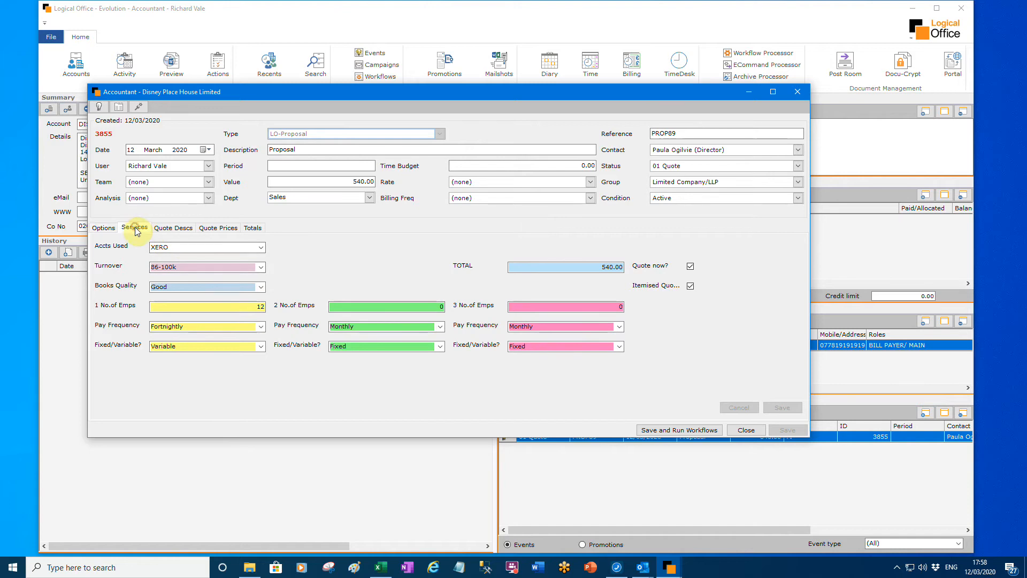
{"action": "left_click", "coordinate": [249, 287]}
{"action": "type", "text": "150.00"}
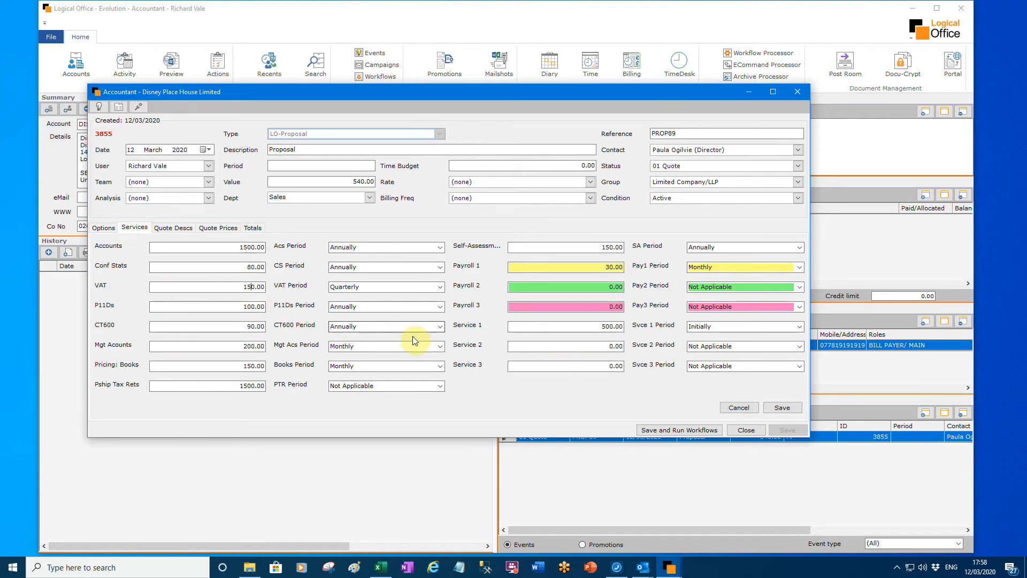
- Set the P11Ds, Books and SA periods to Not Applicable
{"action": "left_click", "coordinate": [439, 307]}
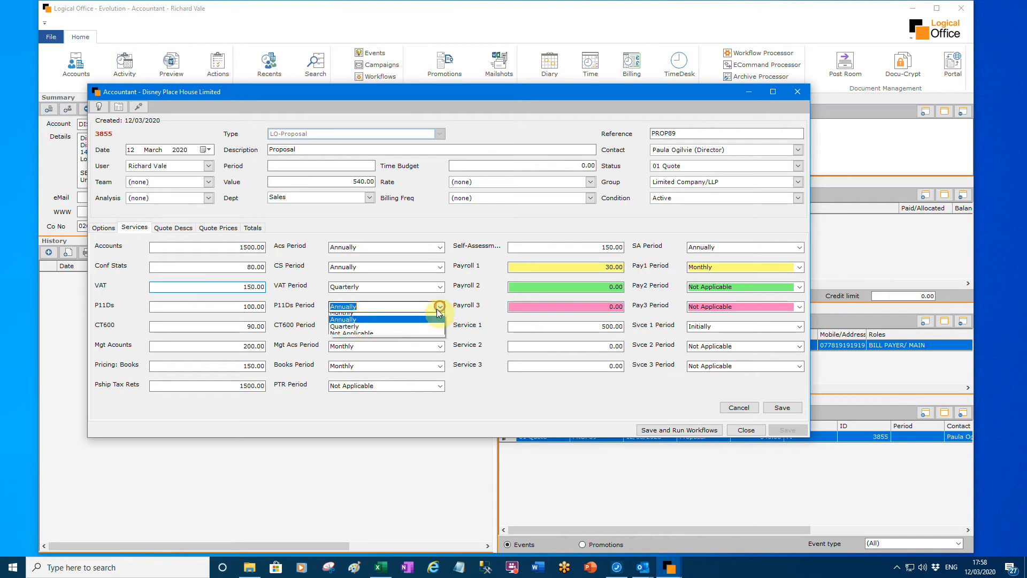
{"action": "left_click", "coordinate": [411, 338]}
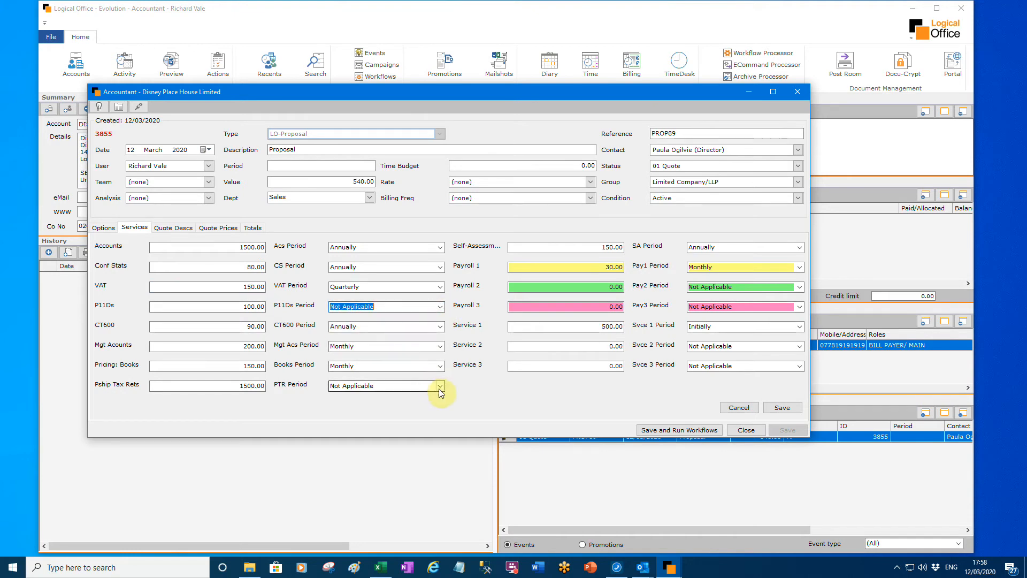
{"action": "left_click", "coordinate": [440, 366]}
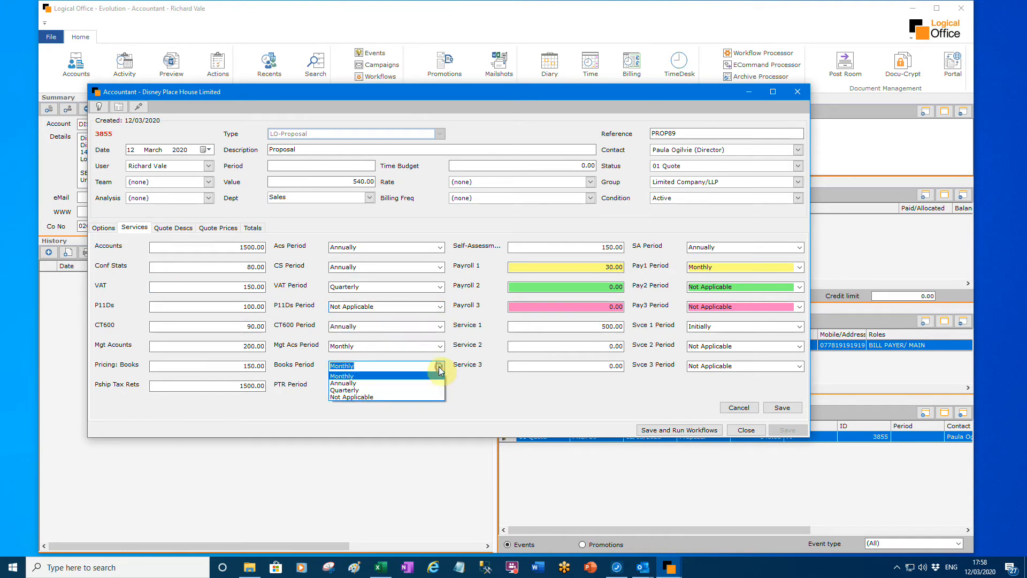
{"action": "left_click", "coordinate": [413, 394]}
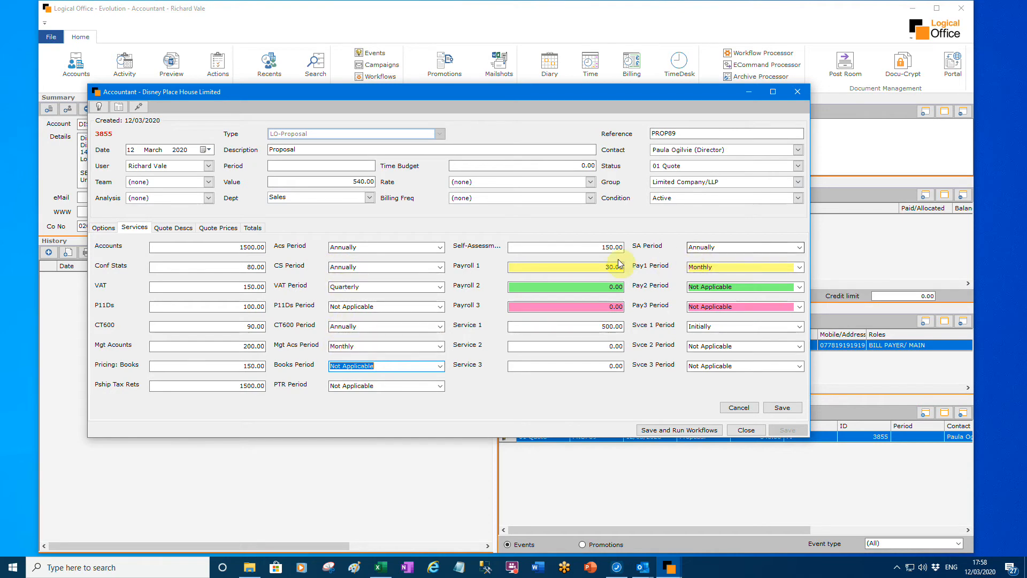
{"action": "left_click", "coordinate": [799, 247]}
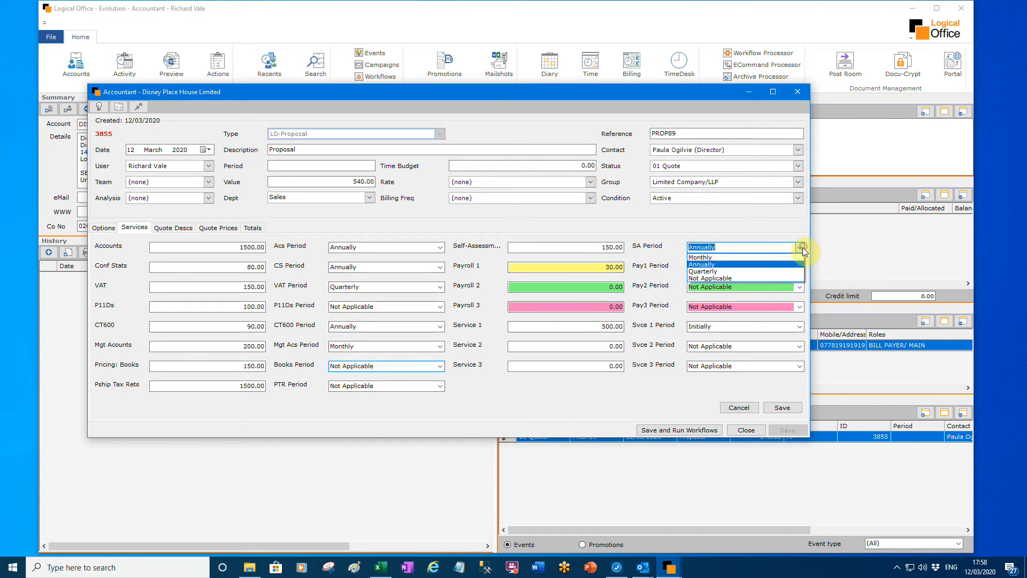
{"action": "left_click", "coordinate": [765, 277]}
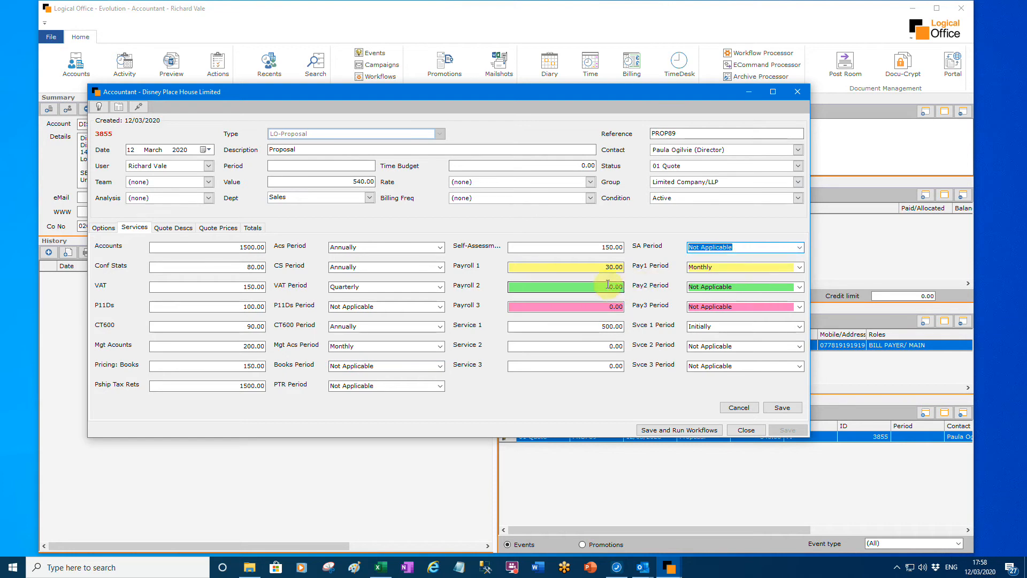
- Set the Payroll 1 price to 150 in the proposal's services and save the change
{"action": "left_click", "coordinate": [608, 267]}
{"action": "left_click_drag", "start_coordinate": [609, 267], "coordinate": [596, 268]}
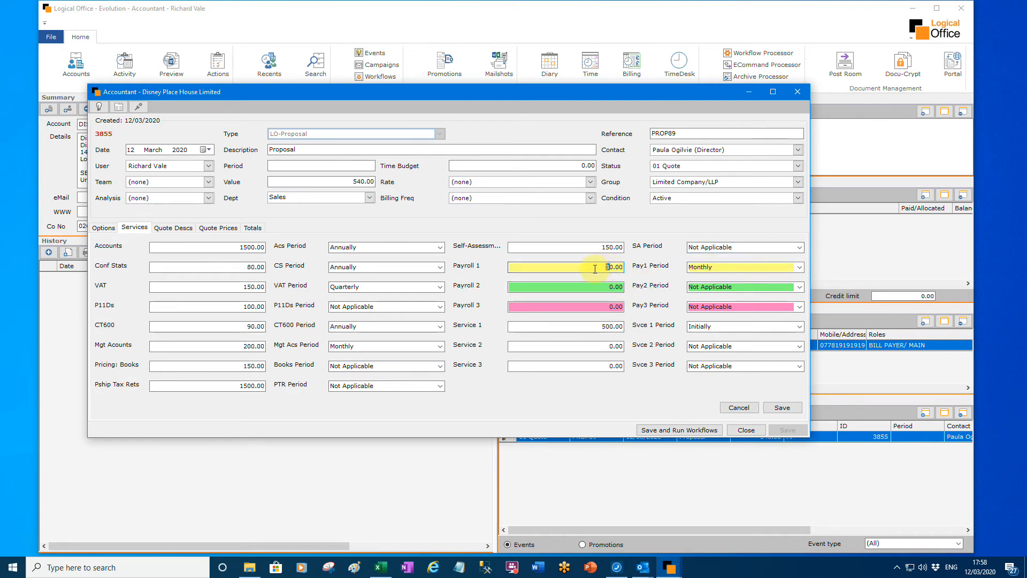
{"action": "type", "text": "15"}
{"action": "left_click", "coordinate": [781, 408]}
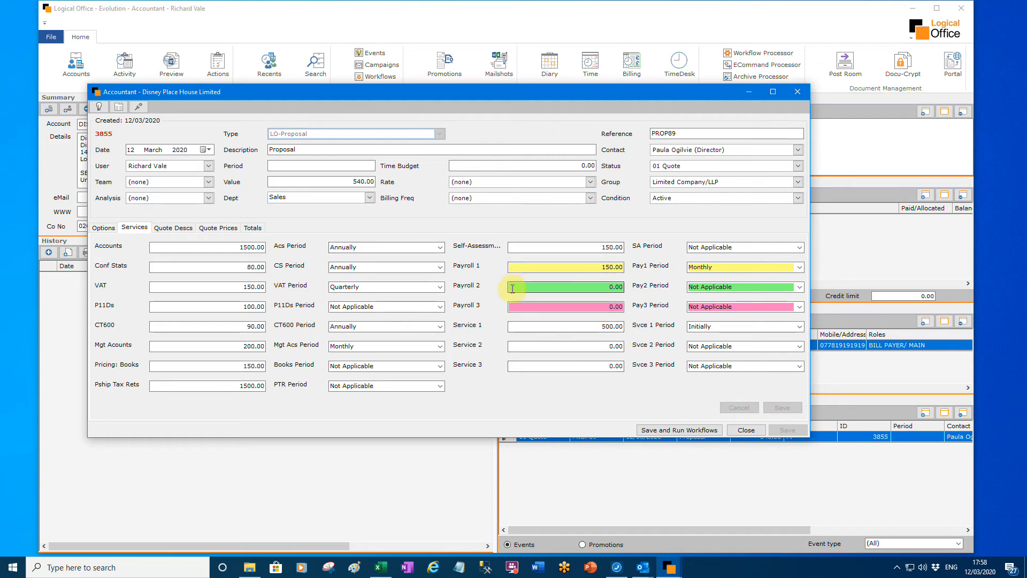
- Check the Service 1 price and the quote description lines, and return to the proposal's services
{"action": "left_click_drag", "start_coordinate": [598, 327], "coordinate": [628, 329]}
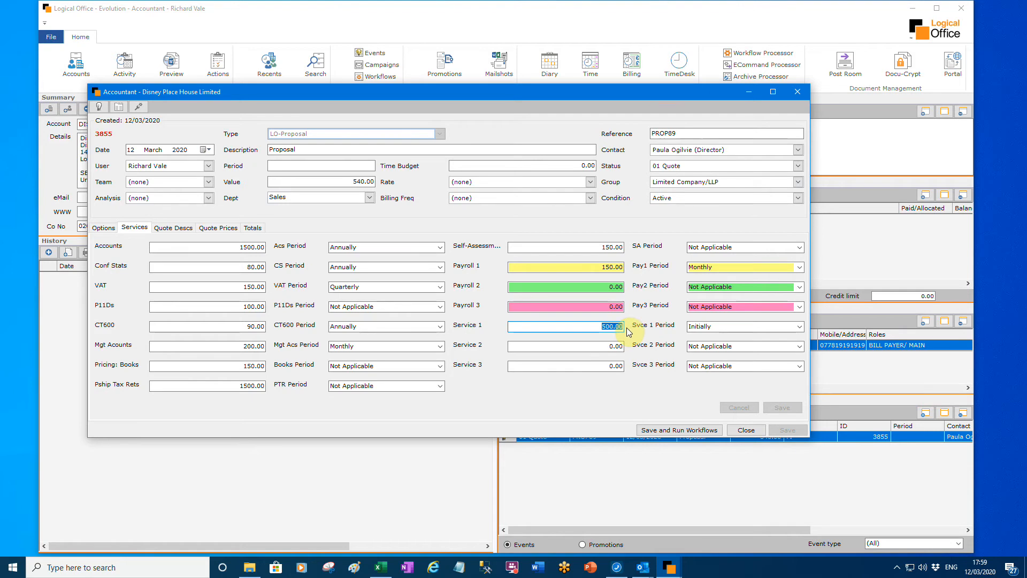
{"action": "left_click", "coordinate": [175, 229]}
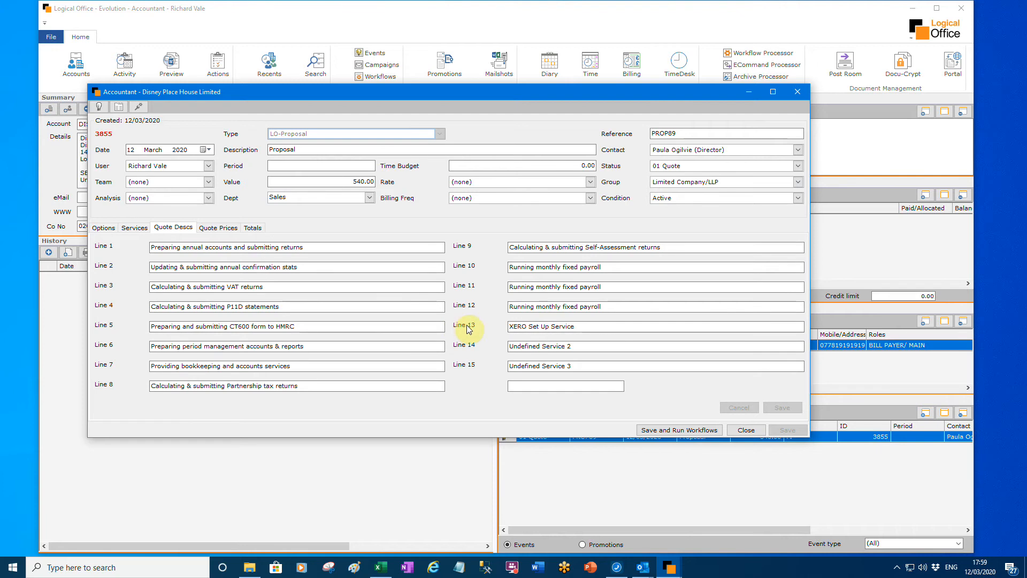
{"action": "left_click", "coordinate": [135, 228]}
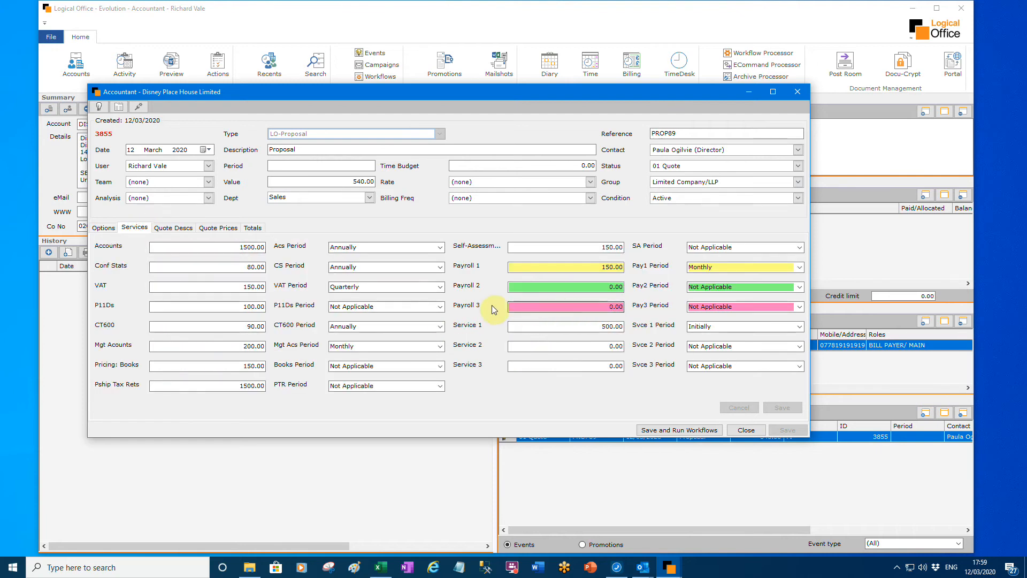
- Save the proposal and run its workflows, and open the generated Sales Proposal Itemised document from the history
{"action": "left_click", "coordinate": [701, 431]}
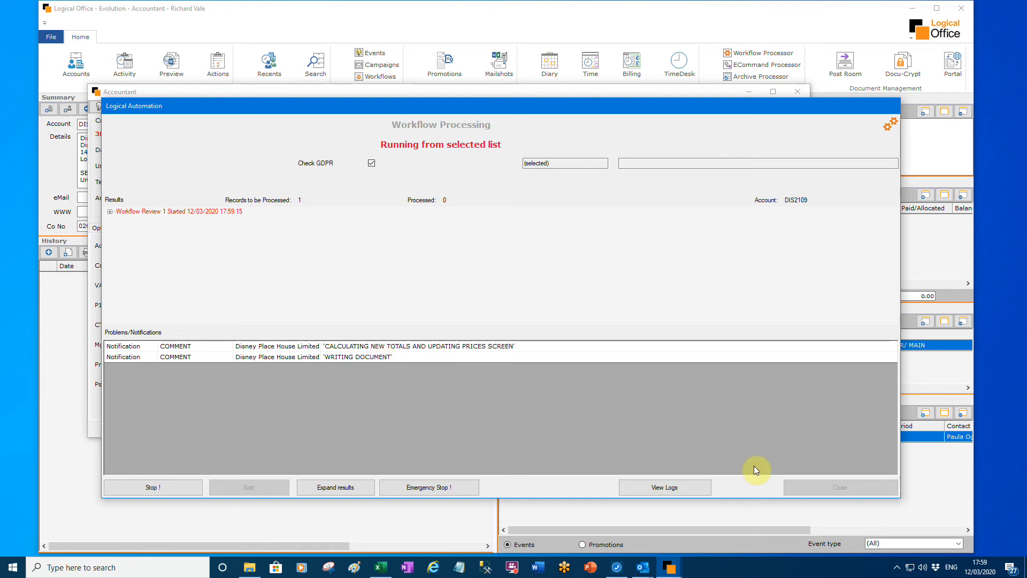
{"action": "left_click", "coordinate": [829, 485]}
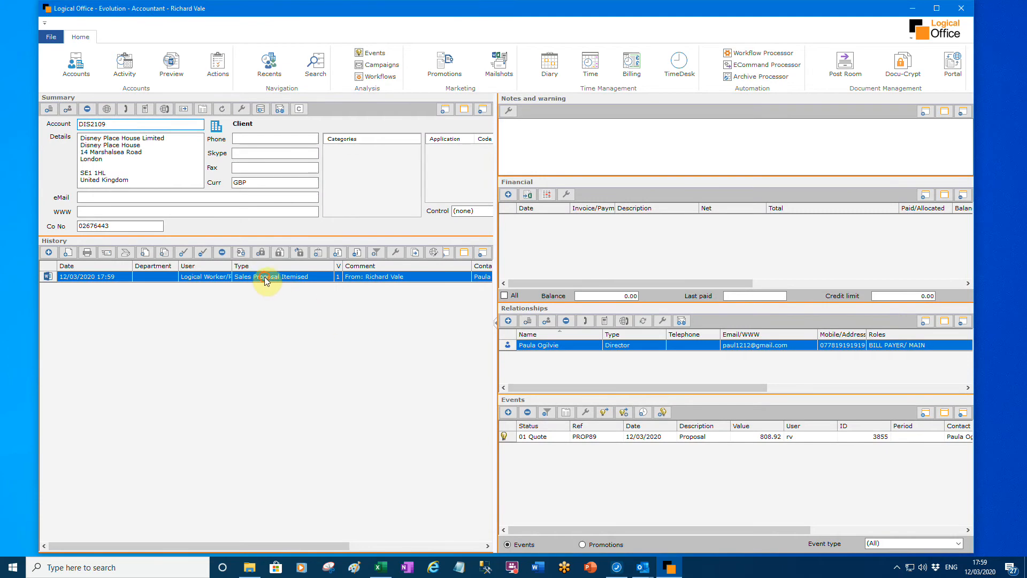
{"action": "double_click", "coordinate": [266, 281]}
- Delete the empty table rows between the XERO Set Up Service line and the totals, and save and close the document
{"action": "scroll", "coordinate": [705, 443], "scroll_direction": "down", "scroll_amount": 5}
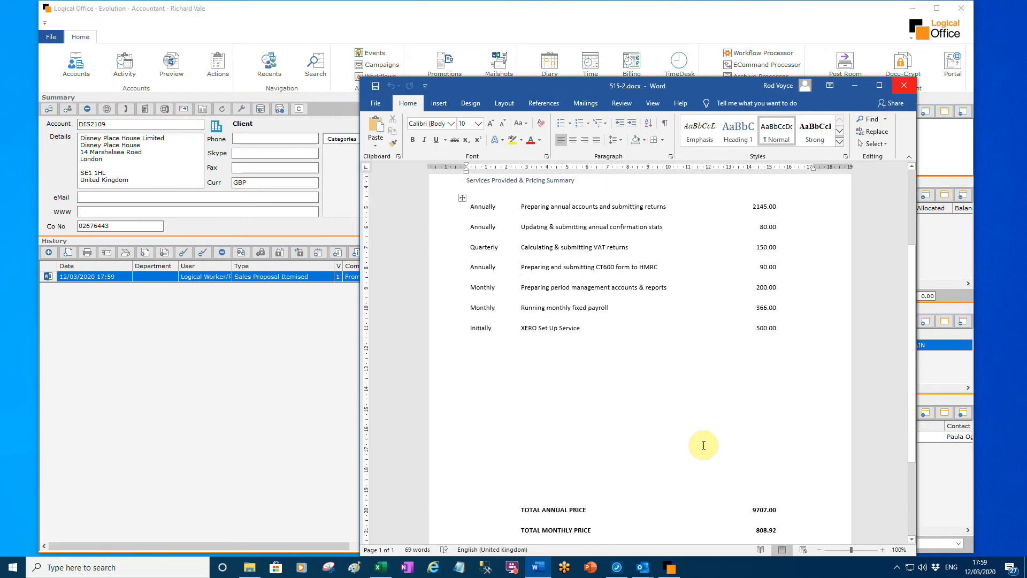
{"action": "left_click_drag", "start_coordinate": [786, 487], "coordinate": [506, 356]}
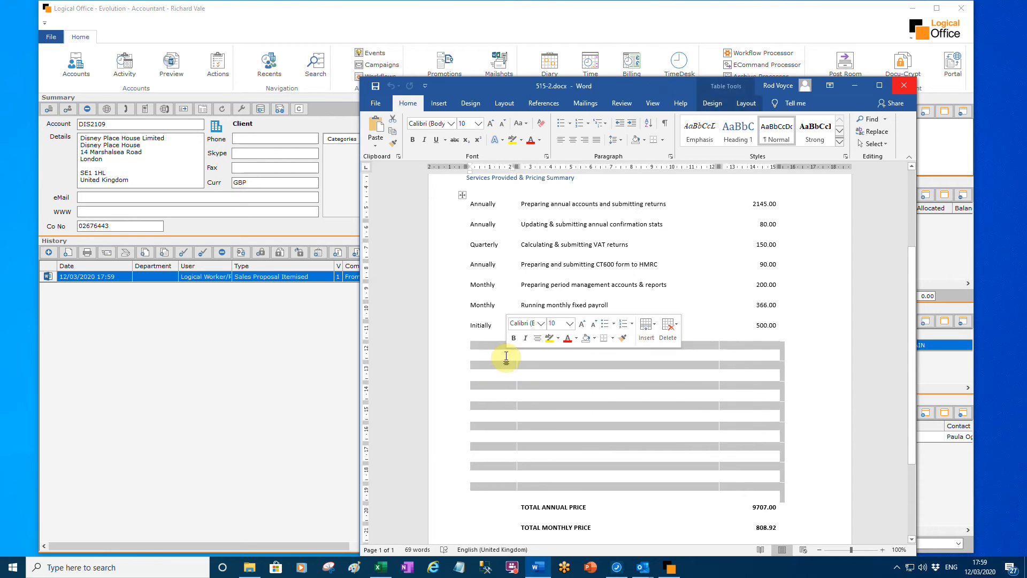
{"action": "key", "text": "BackSpace"}
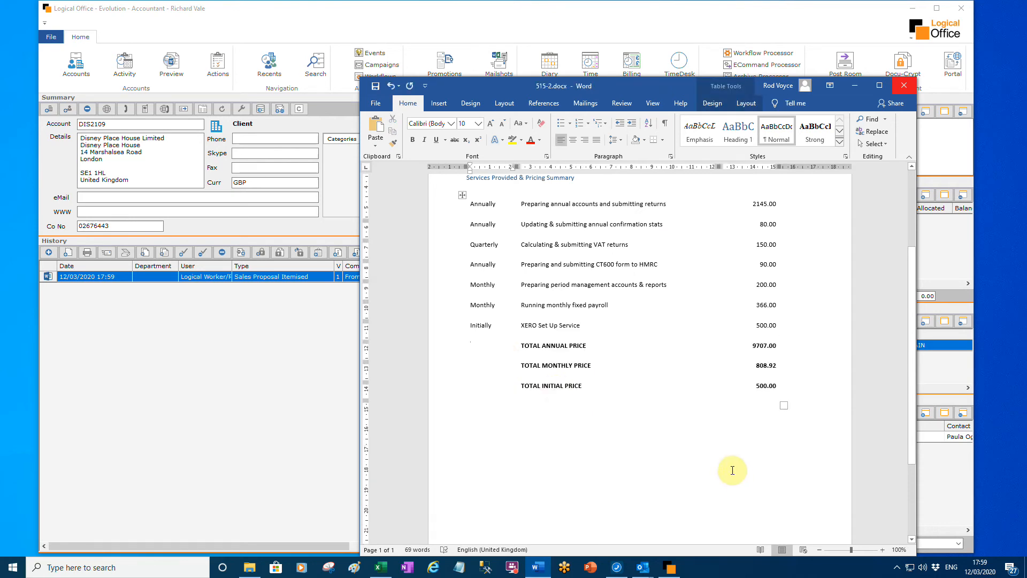
{"action": "scroll", "coordinate": [644, 402], "scroll_direction": "up", "scroll_amount": 3}
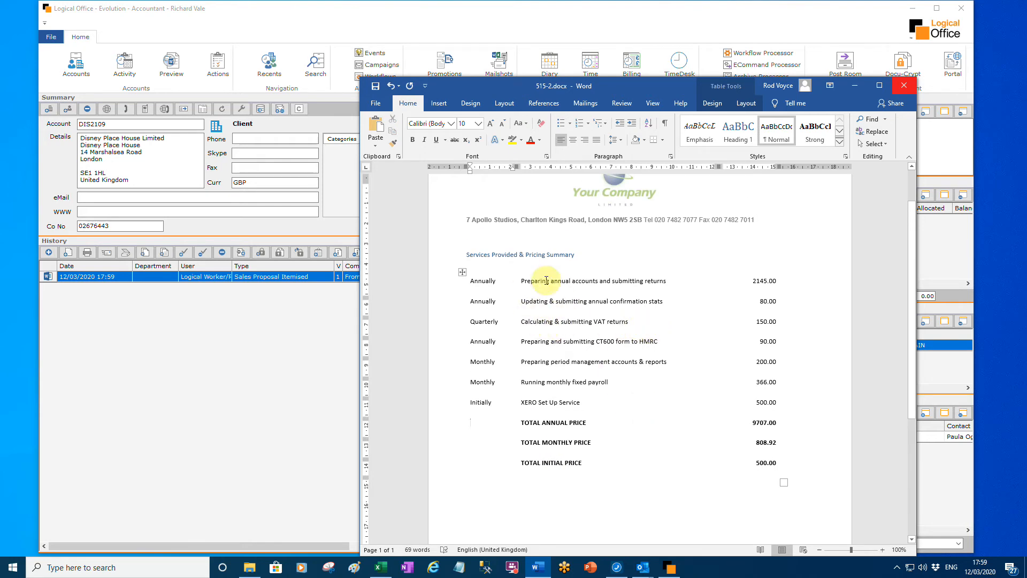
{"action": "left_click", "coordinate": [375, 86]}
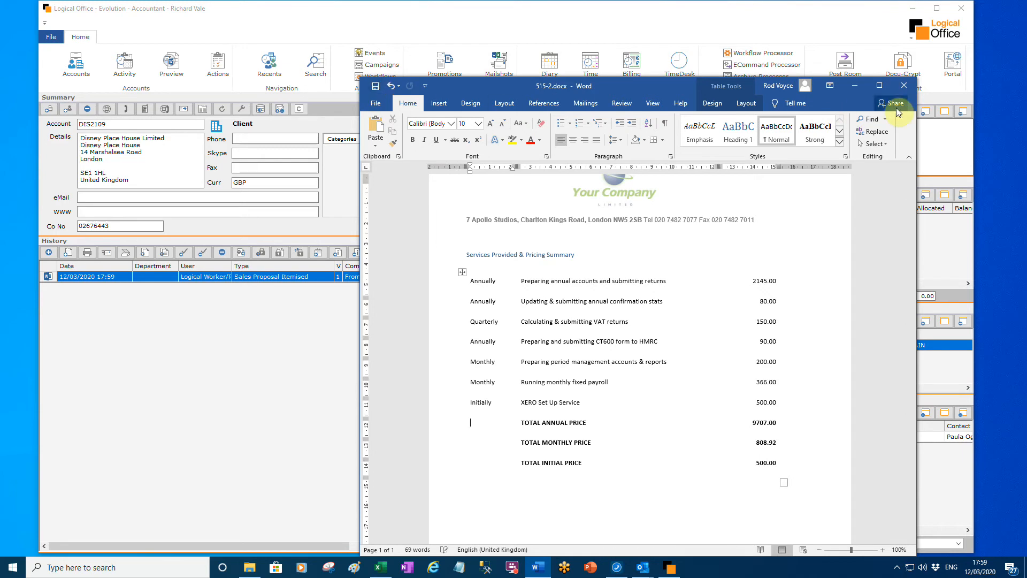
{"action": "left_click", "coordinate": [903, 87]}
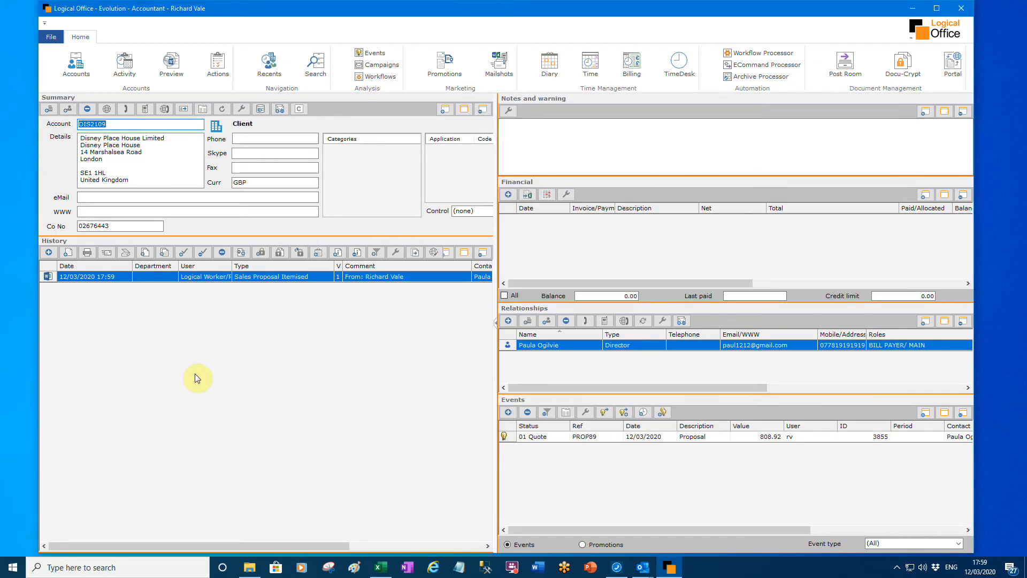
- Start an email for the proposal document from the 03 Sales Quotation Attached template and name its attachment Sales Quotation
{"action": "left_click", "coordinate": [109, 253]}
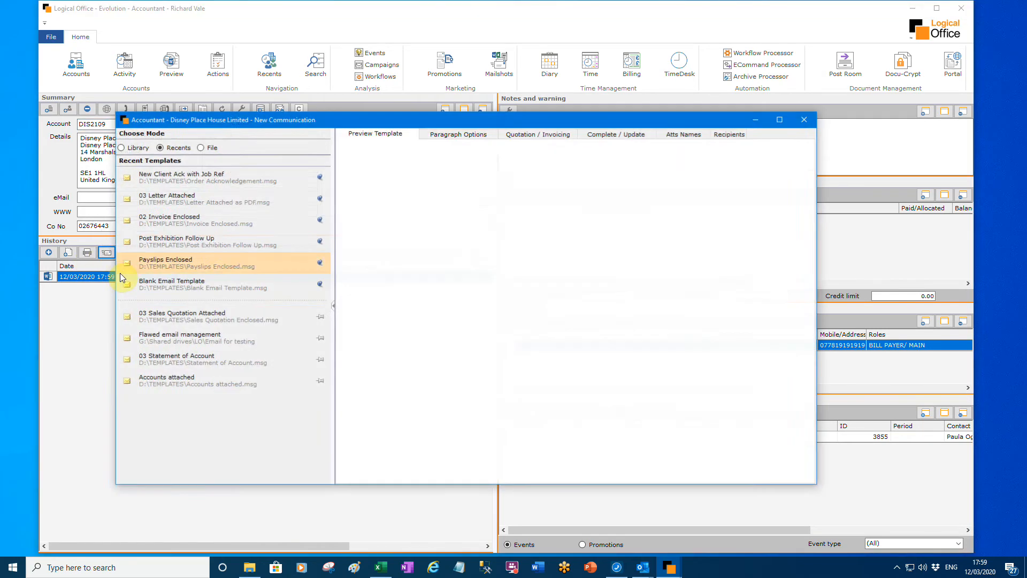
{"action": "left_click", "coordinate": [194, 316]}
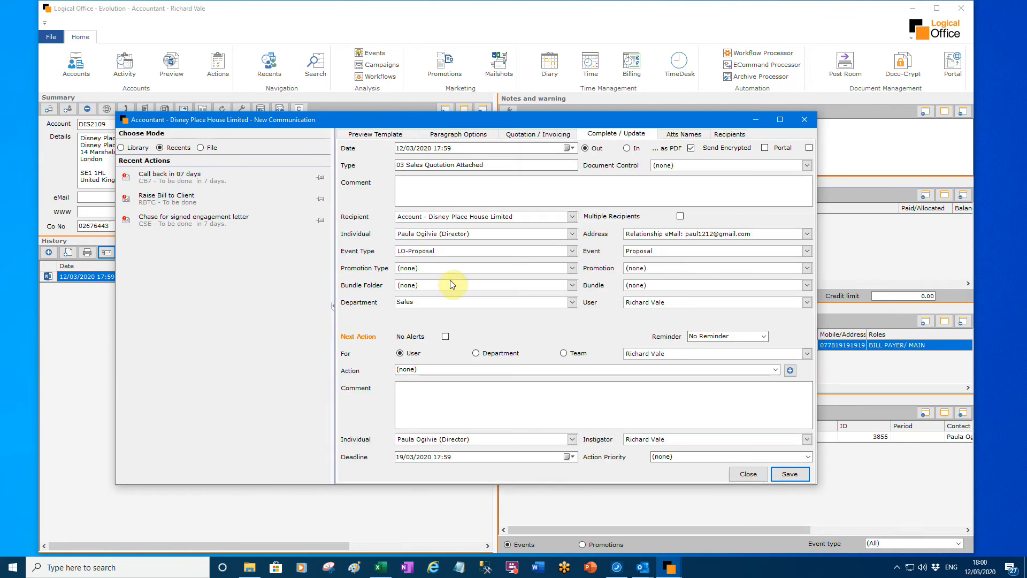
{"action": "left_click", "coordinate": [698, 134]}
{"action": "double_click", "coordinate": [397, 174]}
{"action": "triple_click", "coordinate": [406, 173]}
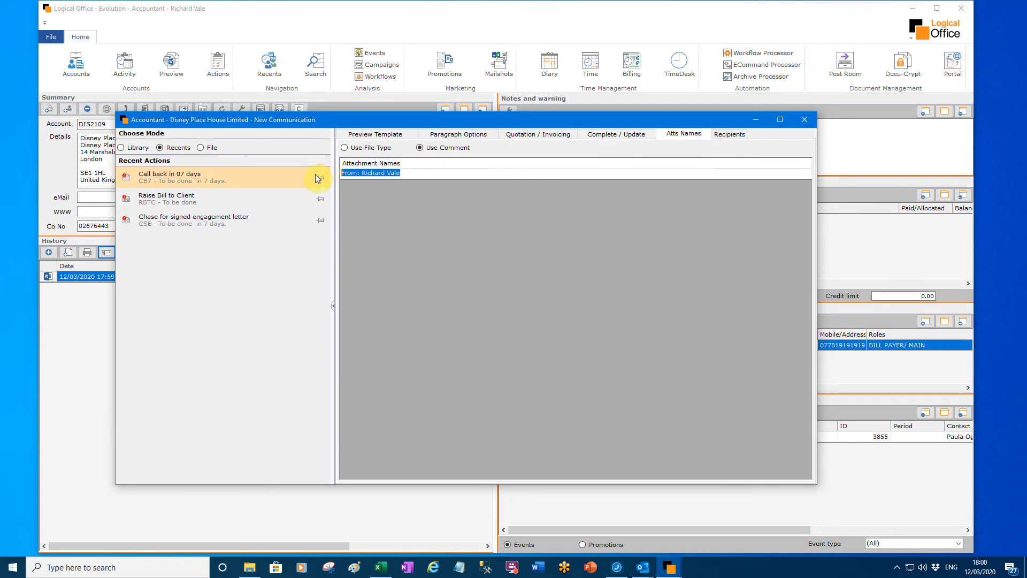
{"action": "type", "text": "Sales Quotation"}
- Save the sales quotation communication and send the resulting email to the client contact
{"action": "left_click", "coordinate": [616, 134]}
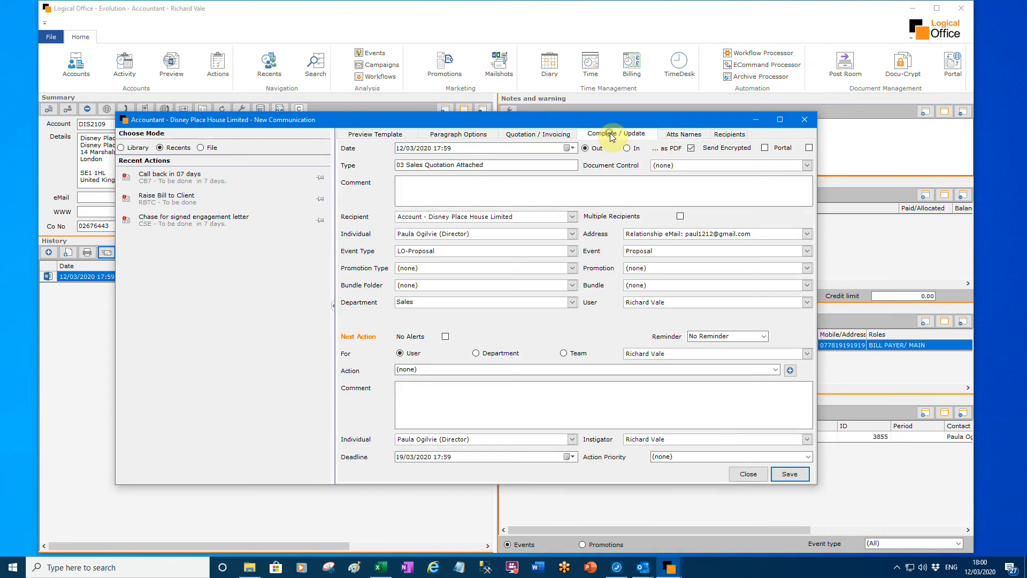
{"action": "left_click", "coordinate": [788, 474]}
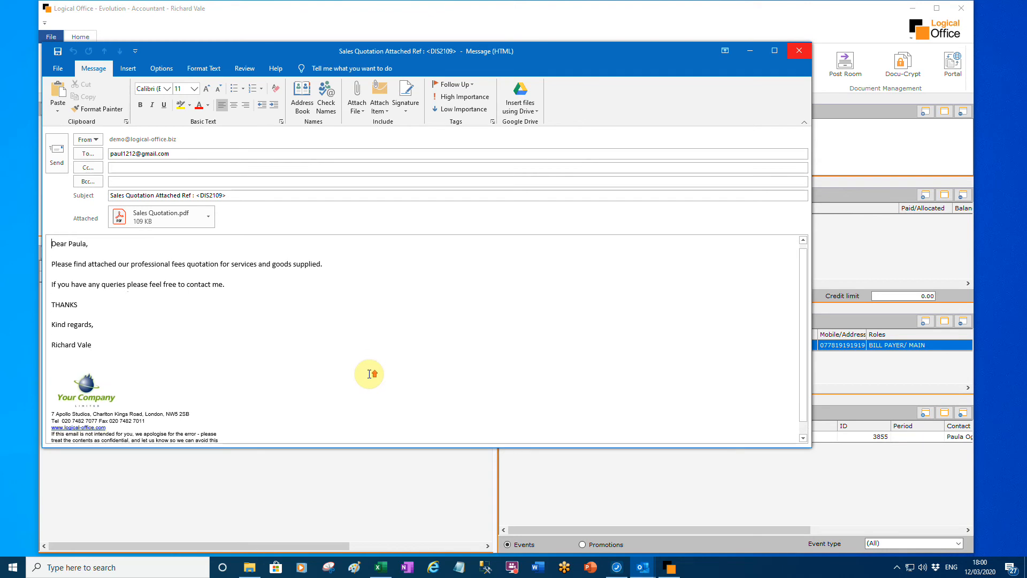
{"action": "left_click", "coordinate": [54, 152]}
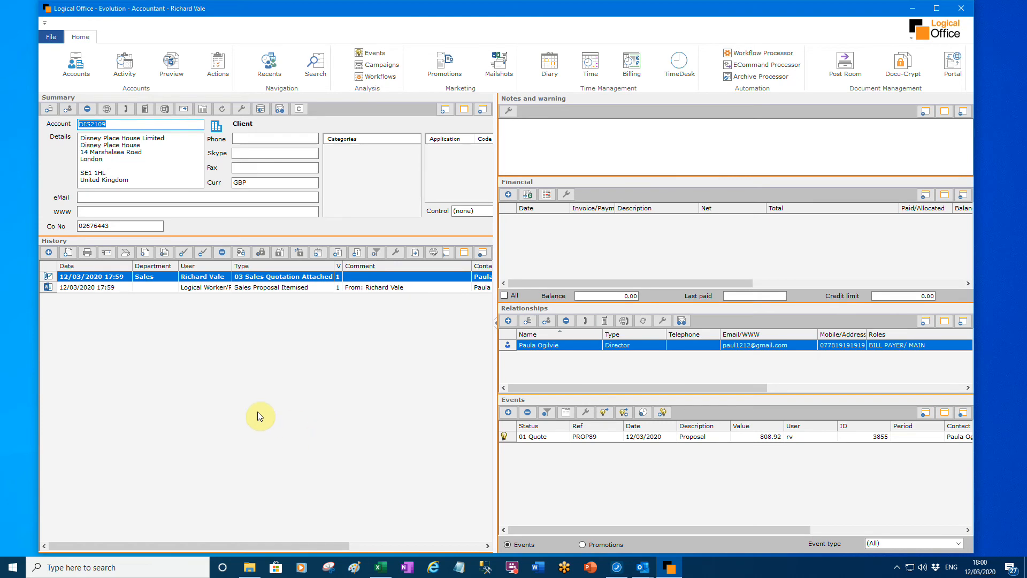
- Create a telephone call note for the client with the comment "Confirmed receipt of proposal."
{"action": "left_click", "coordinate": [125, 109]}
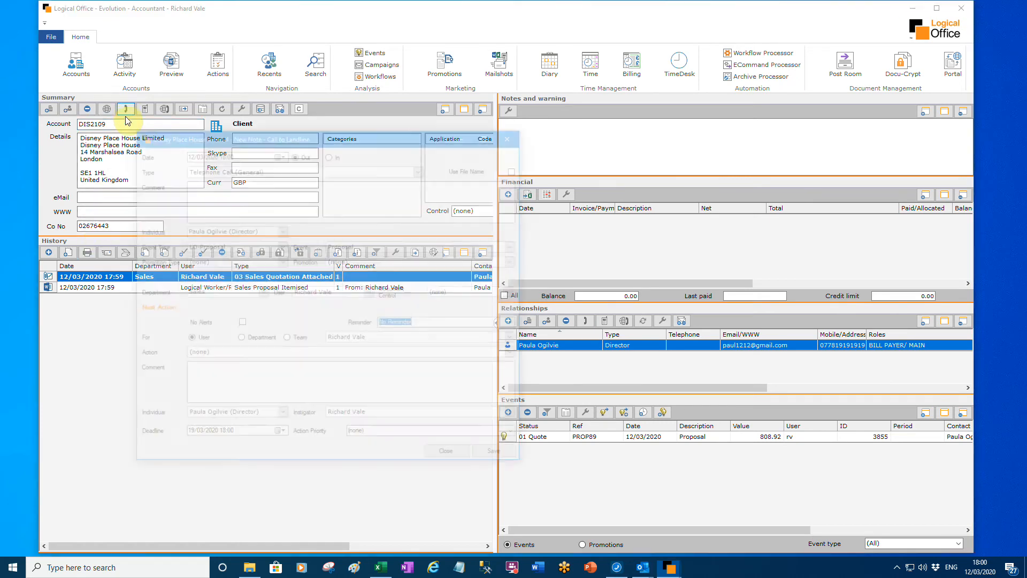
{"action": "left_click", "coordinate": [224, 189]}
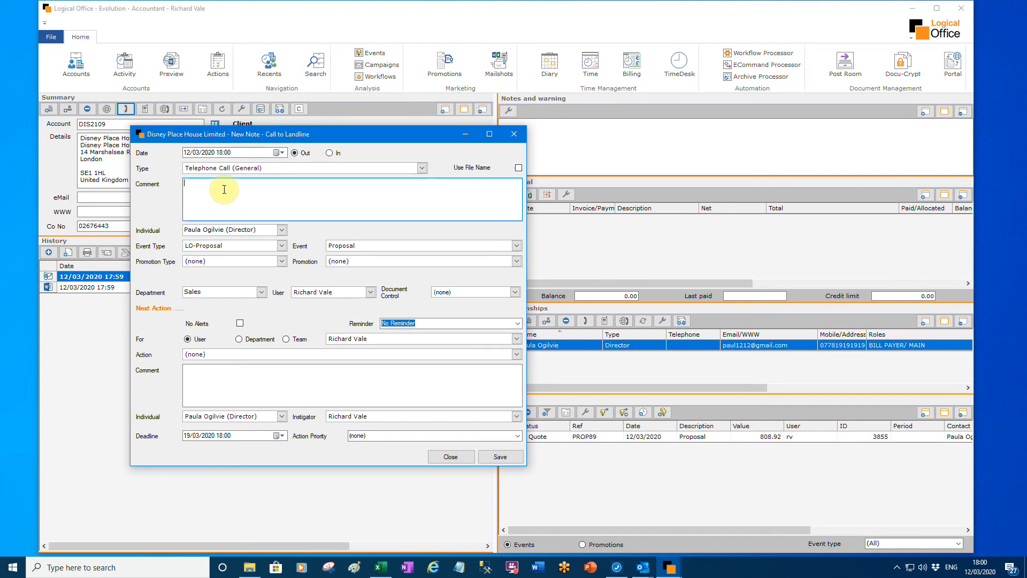
{"action": "type", "text": "Confirmed receipt of"}
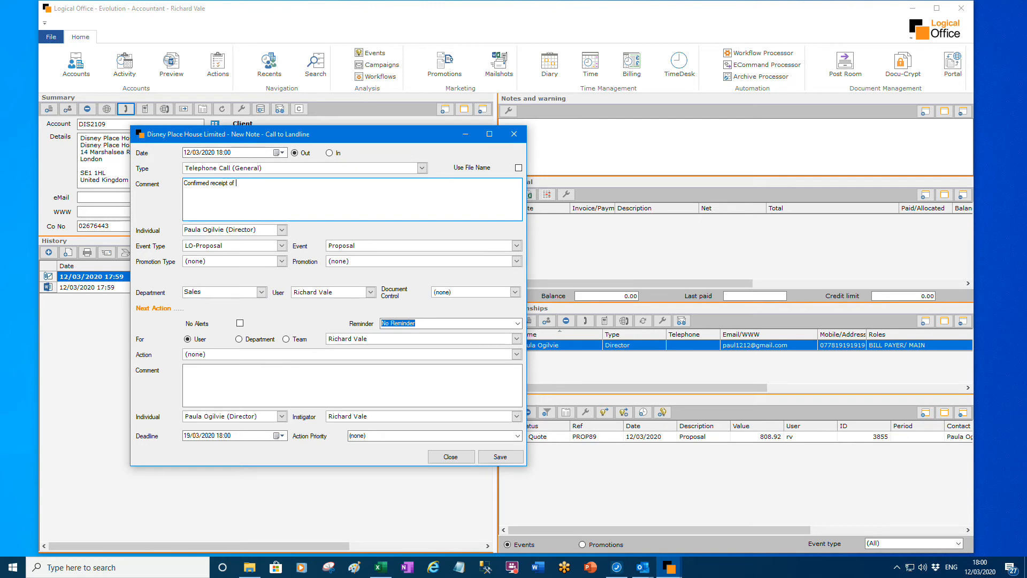
{"action": "type", "text": "proposal/"}
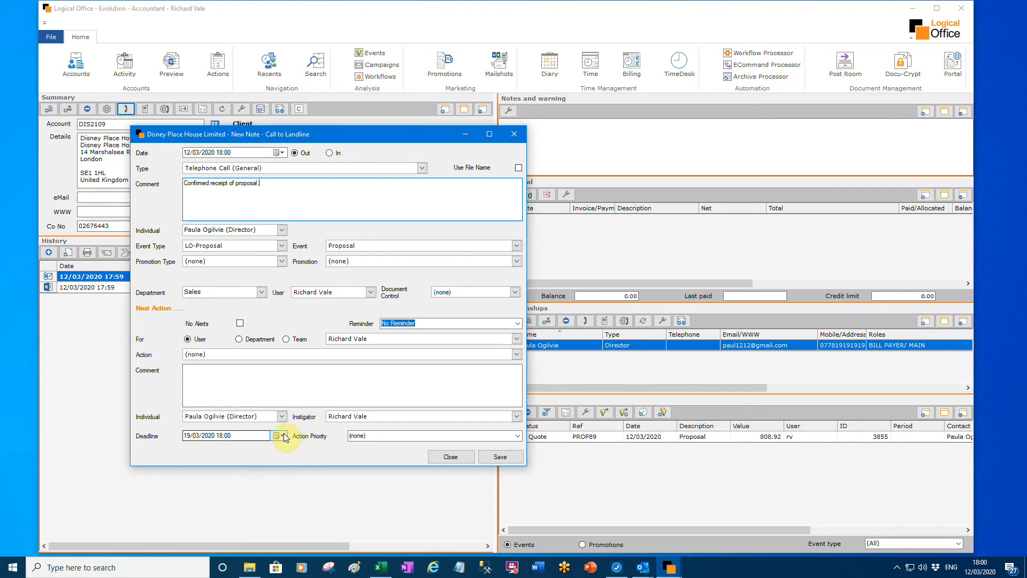
- Set the call note's next action to Call back in 07 days, with the deadline time at 13:00
{"action": "left_click", "coordinate": [516, 354]}
{"action": "left_click_drag", "start_coordinate": [519, 371], "coordinate": [514, 385]}
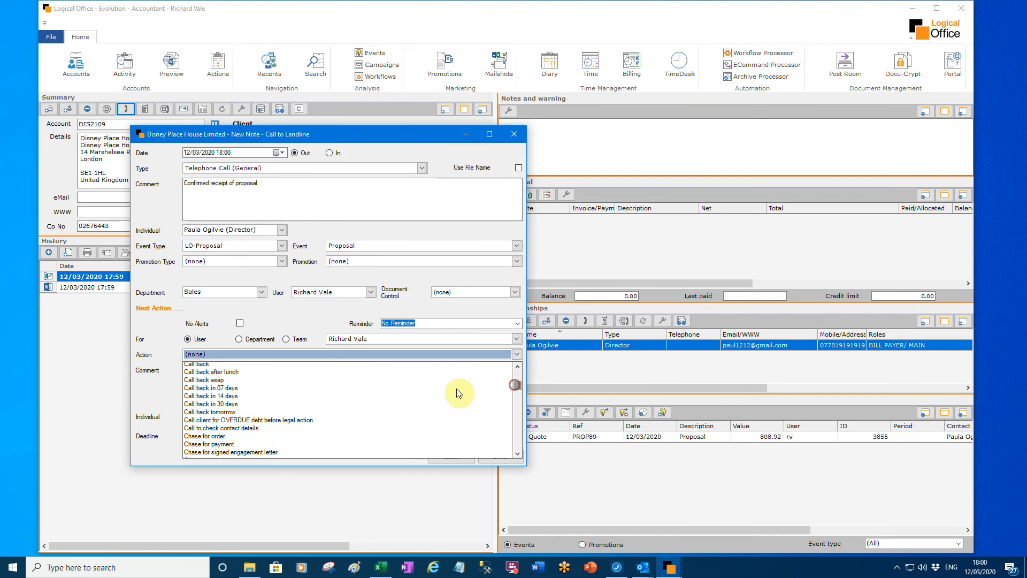
{"action": "left_click", "coordinate": [342, 389]}
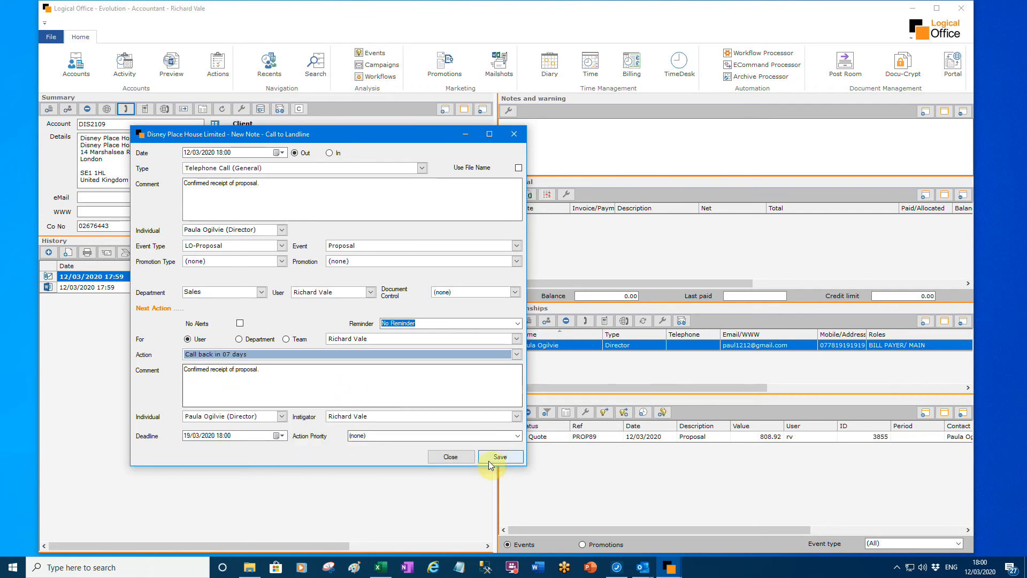
{"action": "left_click", "coordinate": [220, 436]}
{"action": "type", "text": "13"}
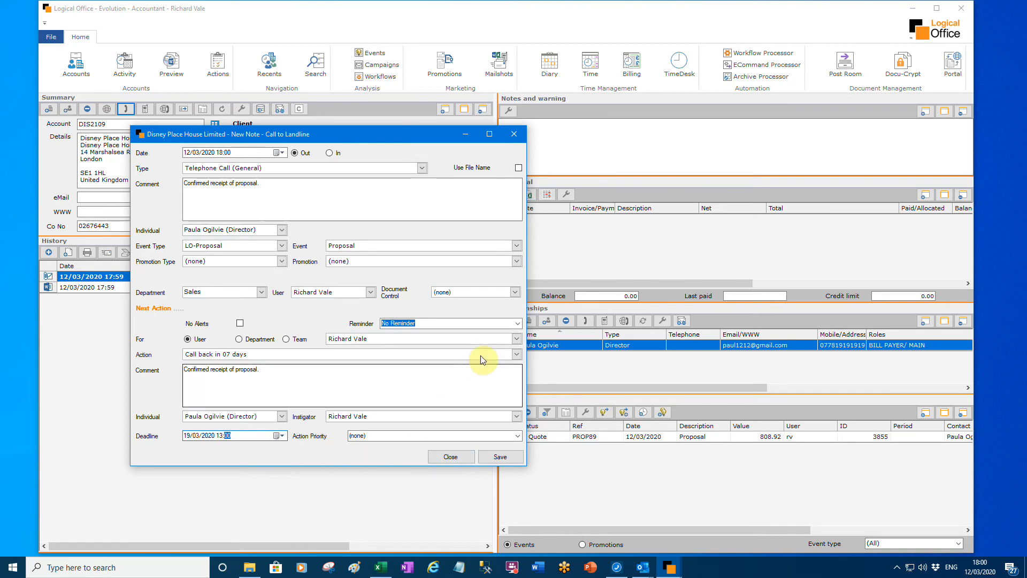
- Set the next action's reminder to 10 Minutes and save the call note
{"action": "left_click", "coordinate": [517, 323]}
{"action": "left_click", "coordinate": [420, 354]}
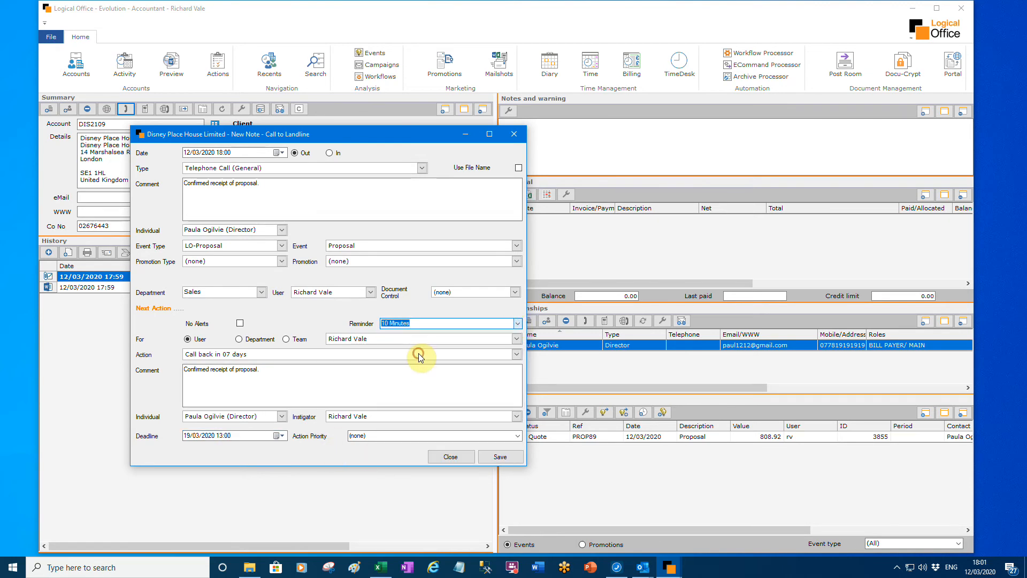
{"action": "left_click", "coordinate": [512, 457]}
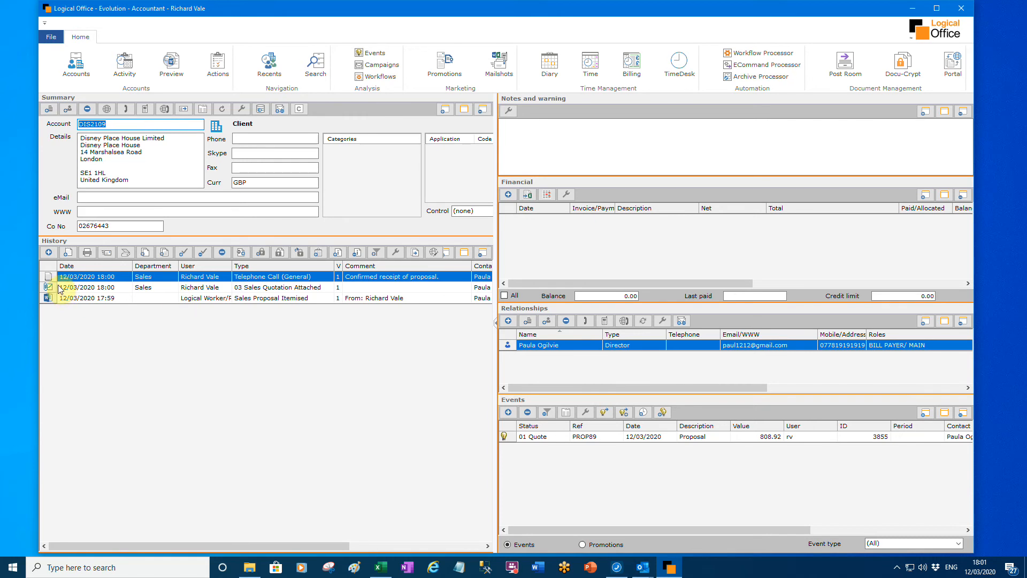
- Send the client contact a text message from the 01 Welcome SMS template and close the sent message
{"action": "left_click", "coordinate": [49, 252]}
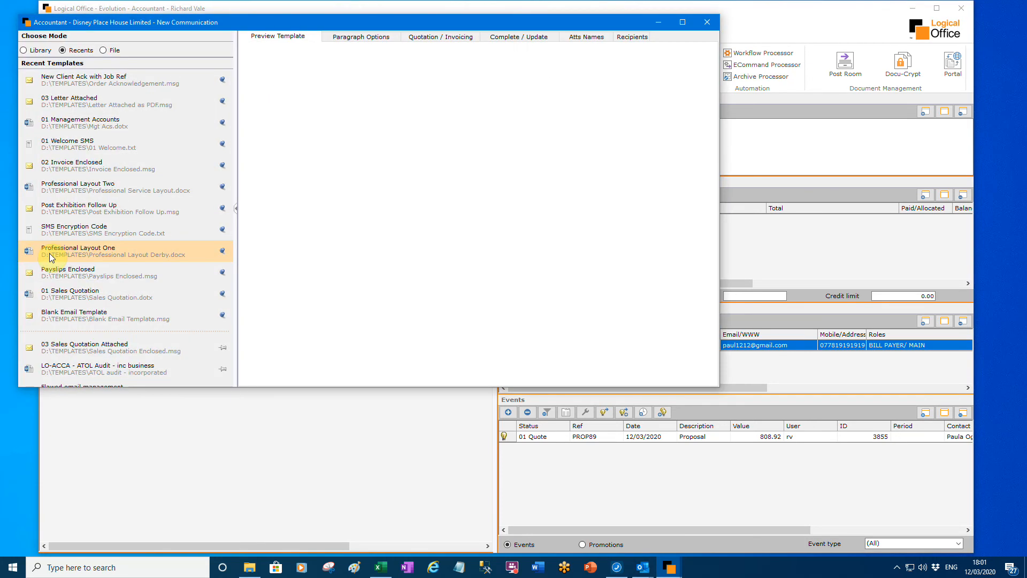
{"action": "left_click", "coordinate": [98, 147]}
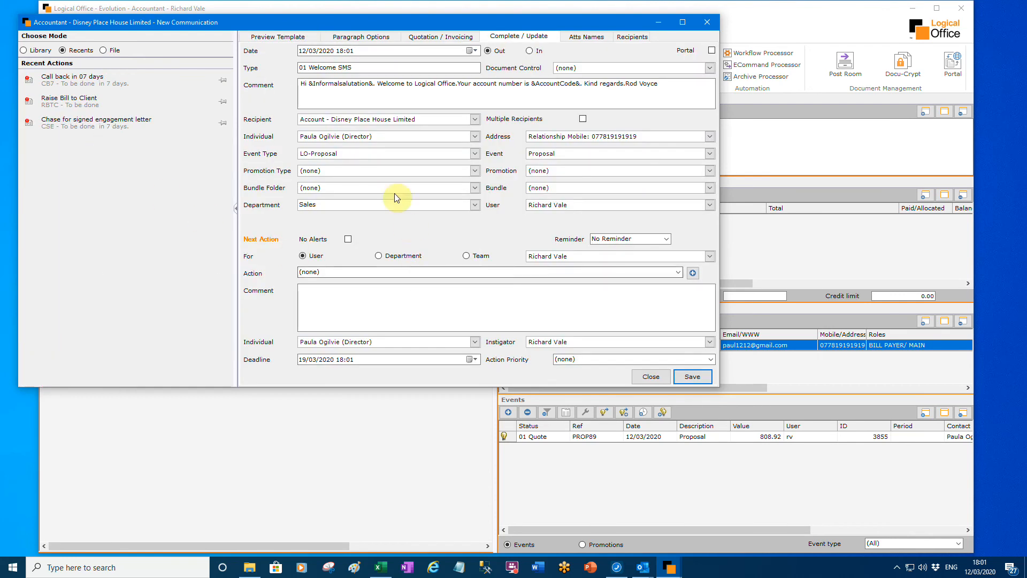
{"action": "left_click", "coordinate": [688, 378]}
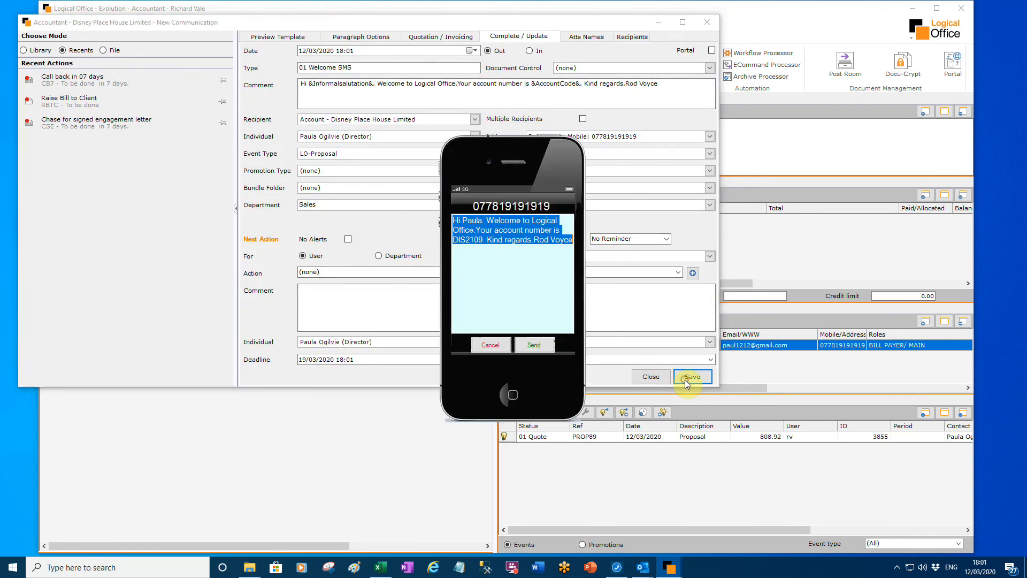
{"action": "left_click", "coordinate": [527, 345]}
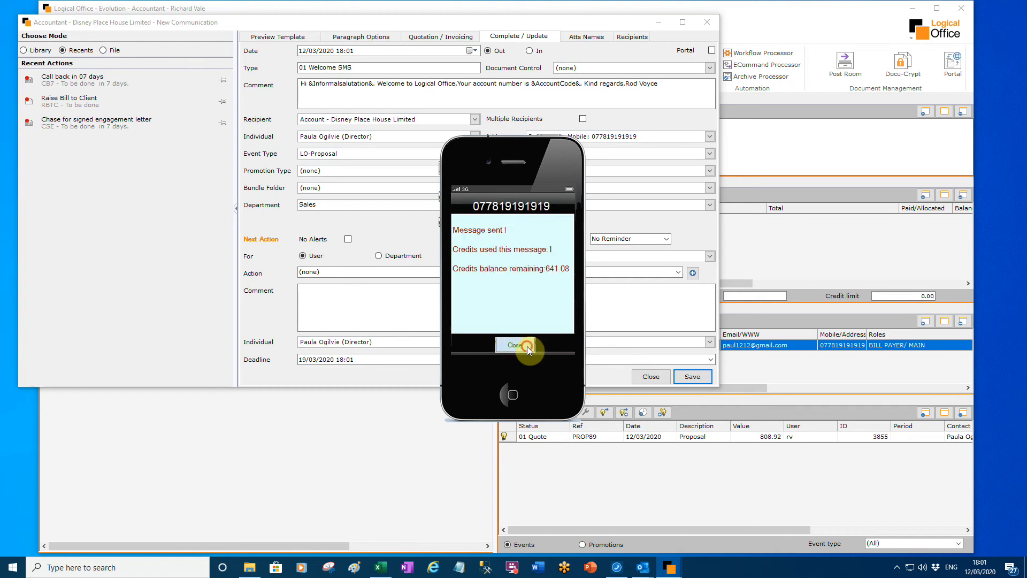
{"action": "left_click", "coordinate": [528, 346]}
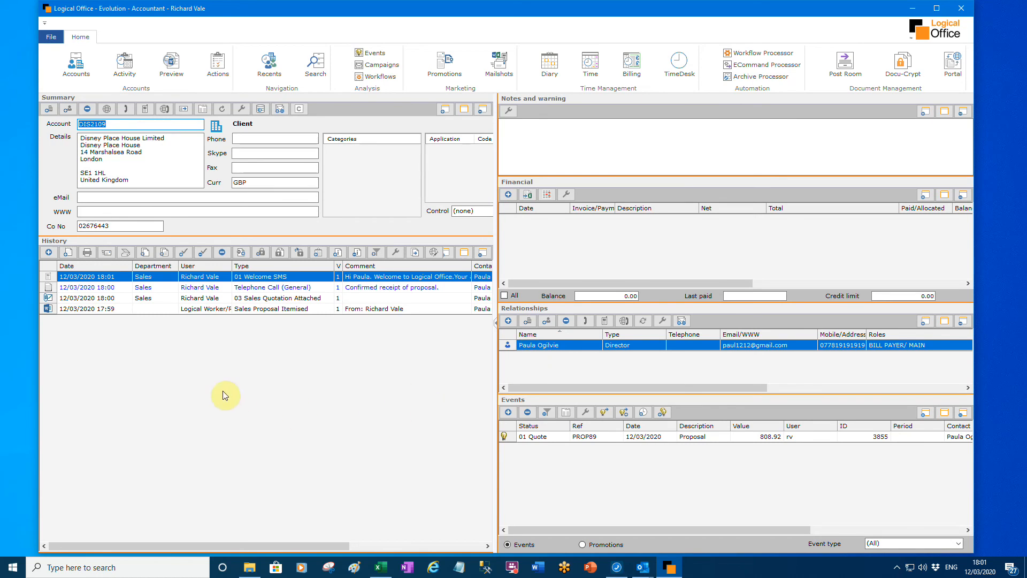
- Create a letter to the client from the 01 Management Accounts template, review the merged document in Word and close it
{"action": "left_click", "coordinate": [49, 256]}
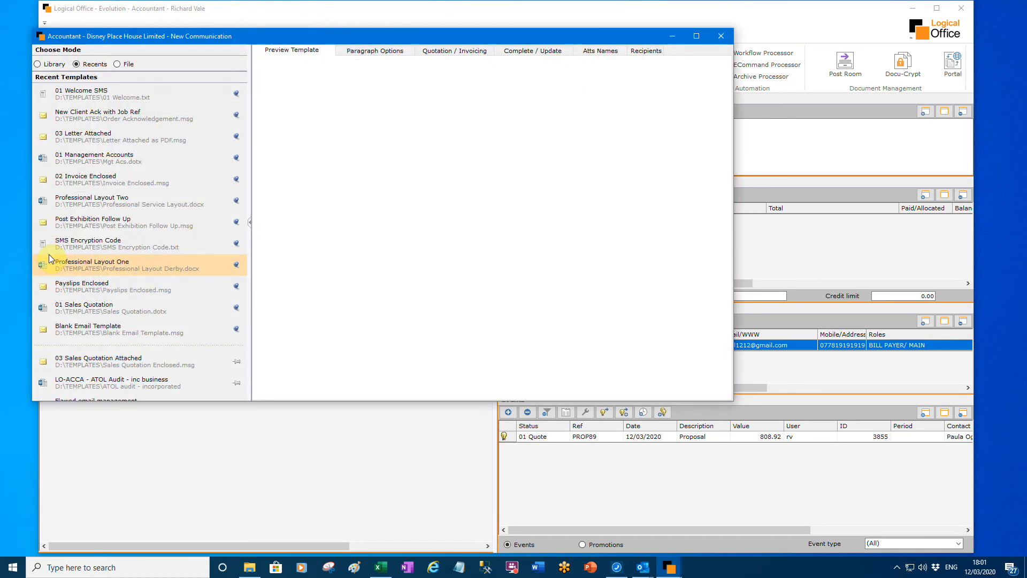
{"action": "left_click", "coordinate": [116, 163]}
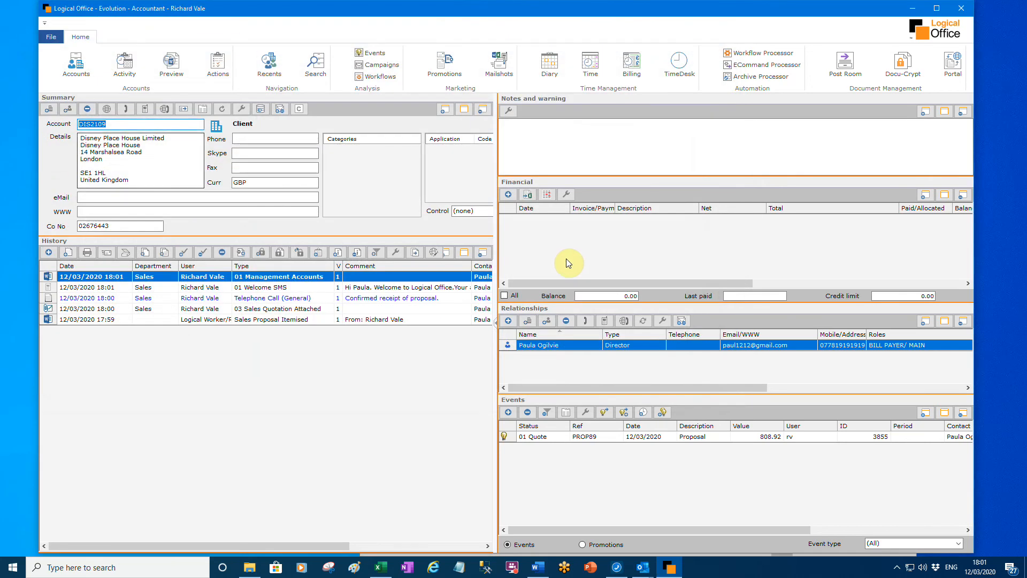
{"action": "left_click", "coordinate": [538, 568]}
{"action": "scroll", "coordinate": [542, 458], "scroll_direction": "down", "scroll_amount": 3}
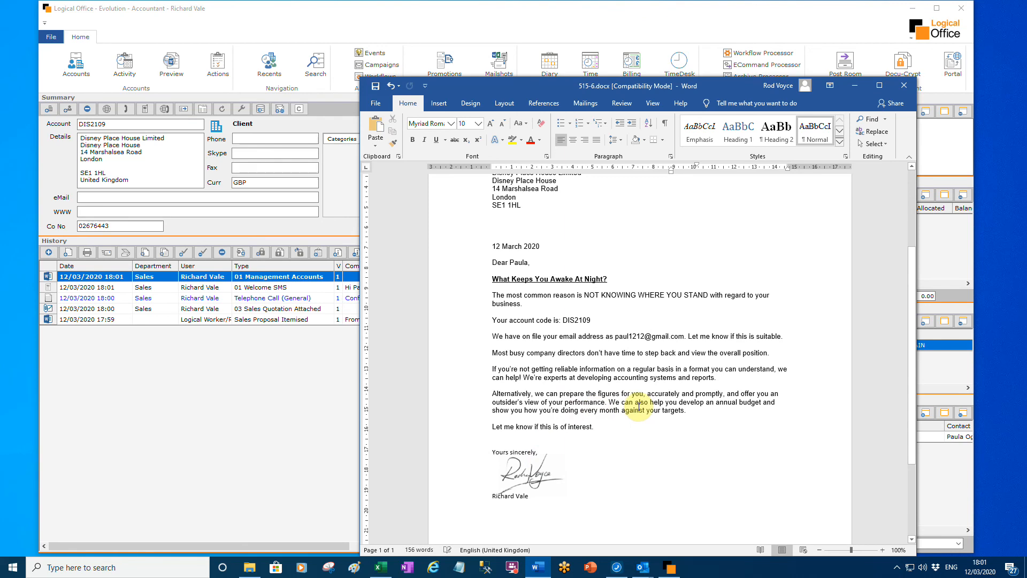
{"action": "left_click", "coordinate": [905, 85]}
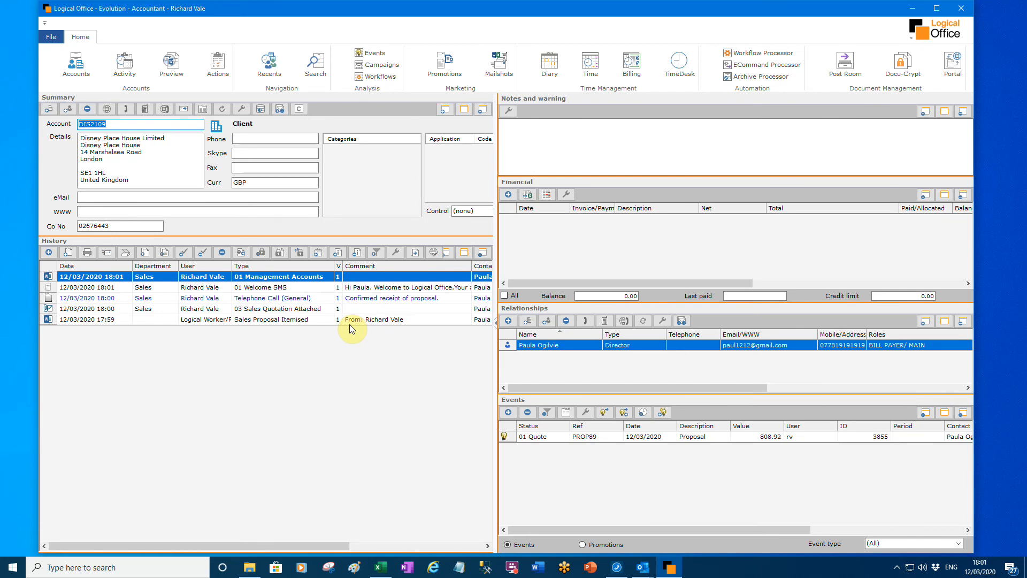
- Set the Proposal event's status to 03 On-Board, then save it and run its workflows to completion
{"action": "left_click", "coordinate": [599, 439]}
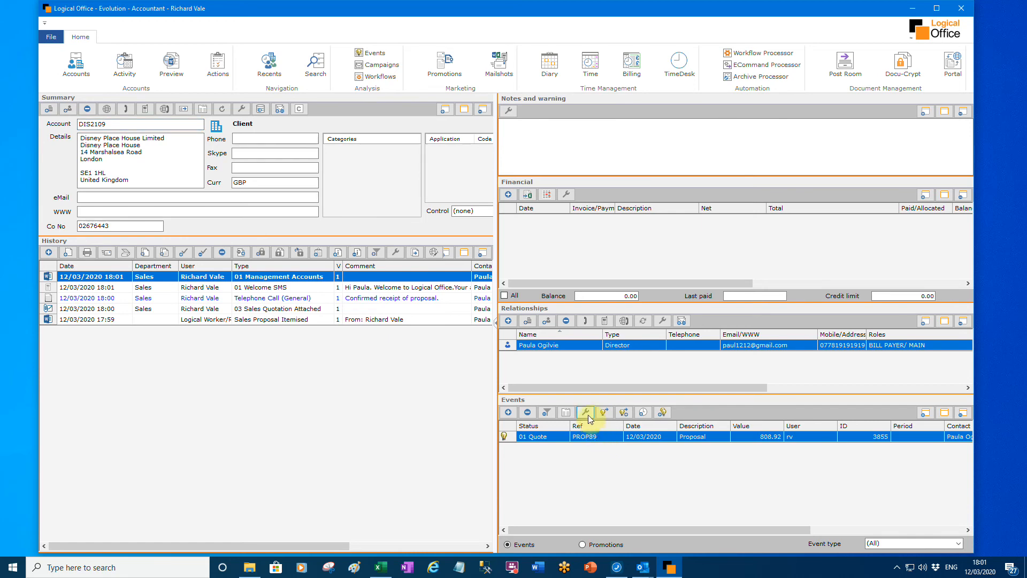
{"action": "left_click", "coordinate": [585, 412]}
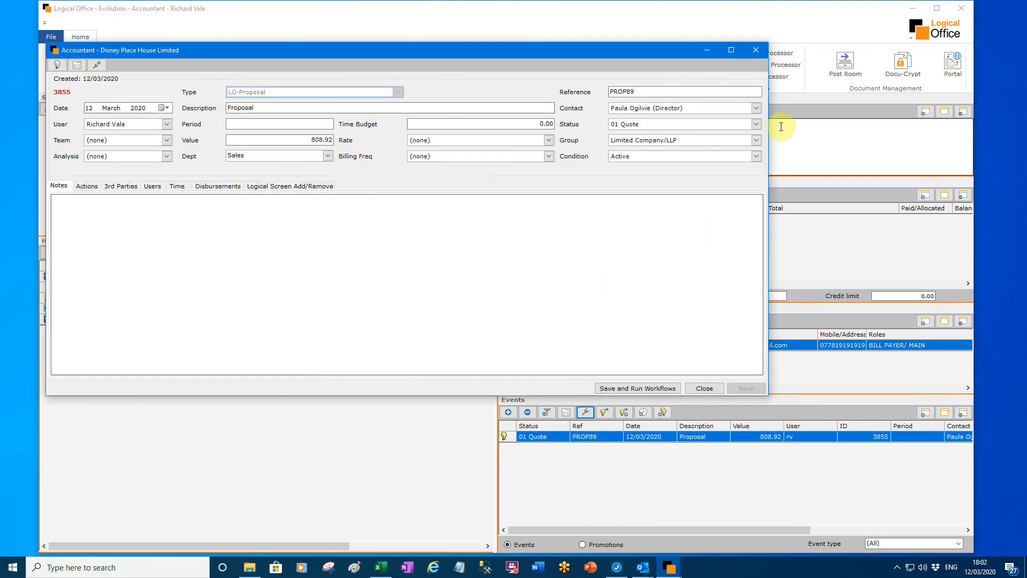
{"action": "left_click", "coordinate": [756, 125]}
{"action": "left_click", "coordinate": [691, 169]}
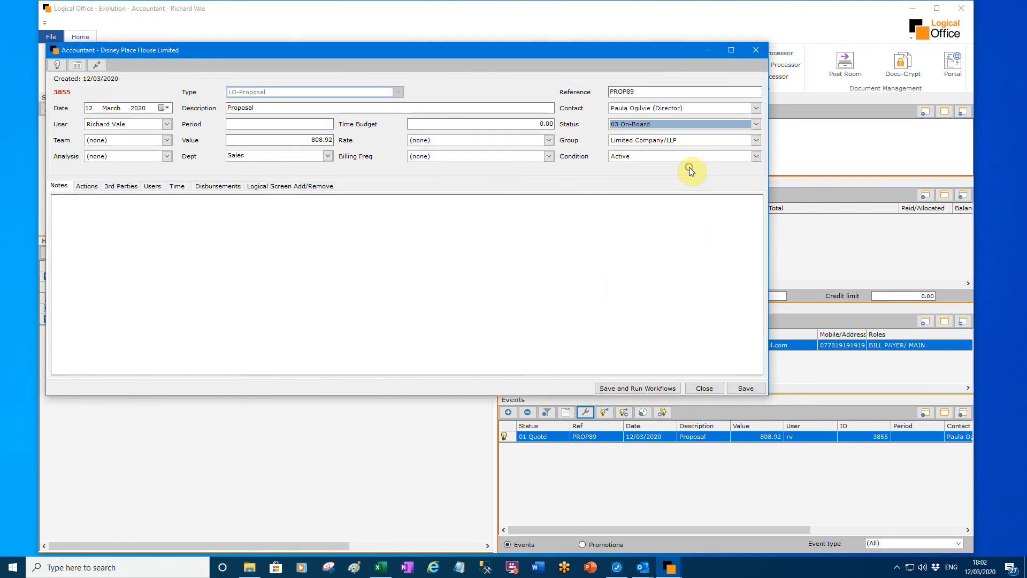
{"action": "left_click", "coordinate": [665, 390]}
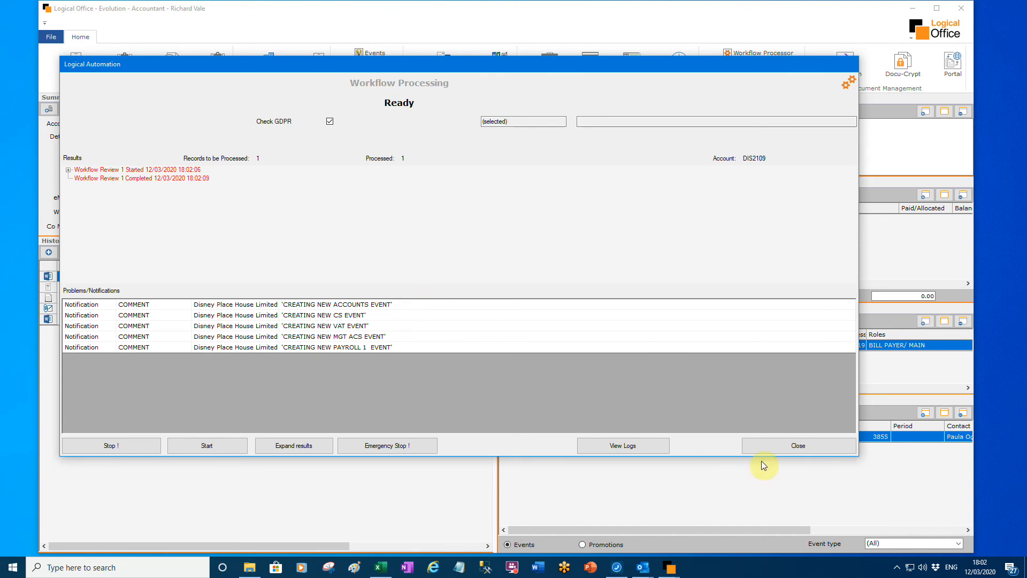
{"action": "left_click", "coordinate": [804, 447]}
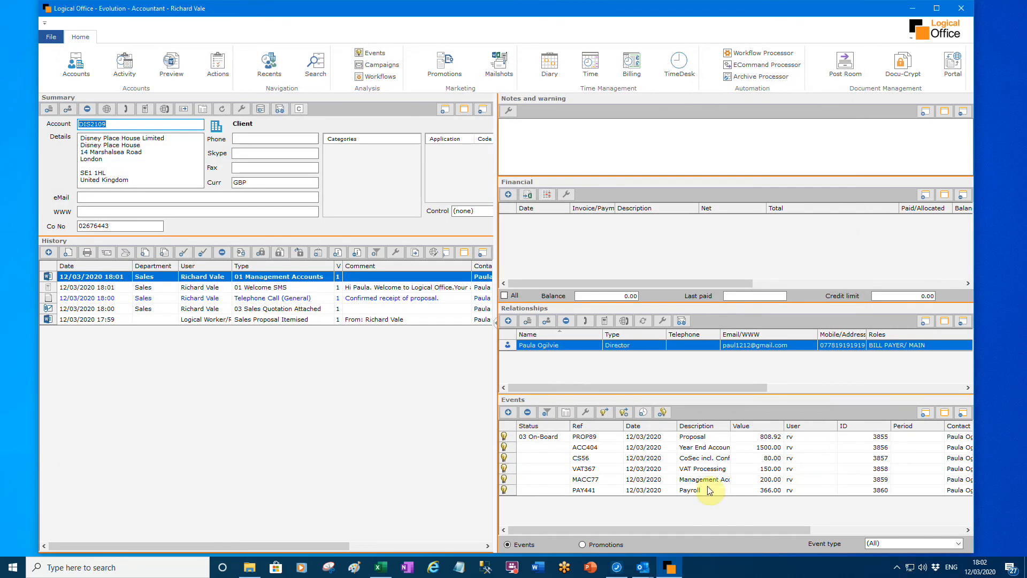
- Create a new event of type Correspondence for the client and save it
{"action": "left_click", "coordinate": [511, 413]}
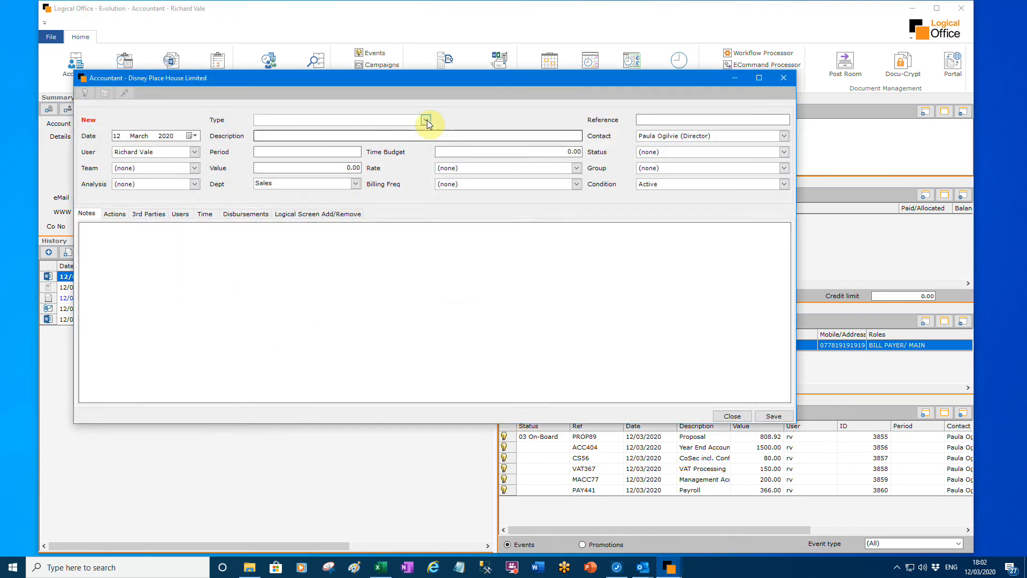
{"action": "left_click", "coordinate": [427, 120]}
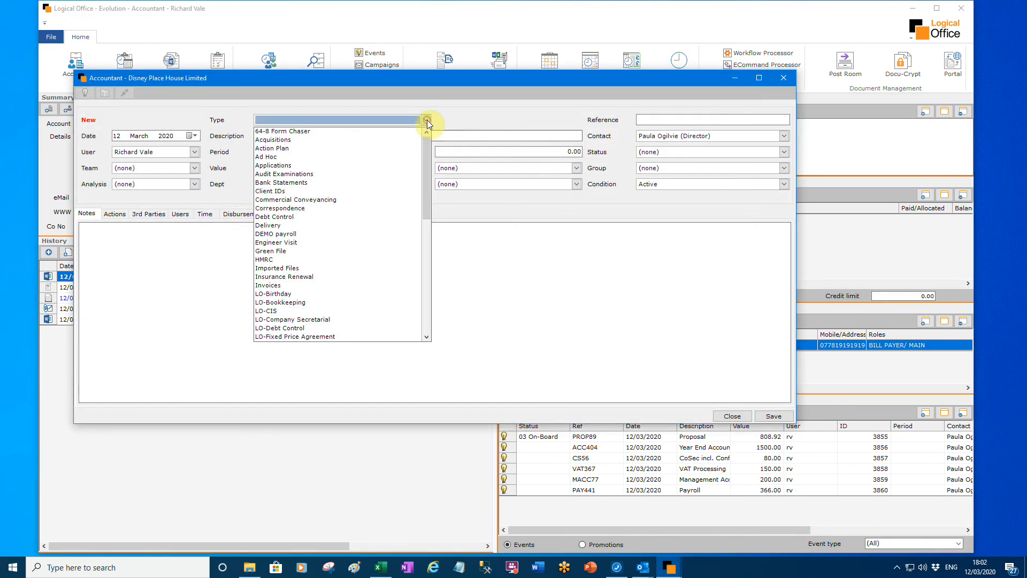
{"action": "left_click", "coordinate": [274, 209]}
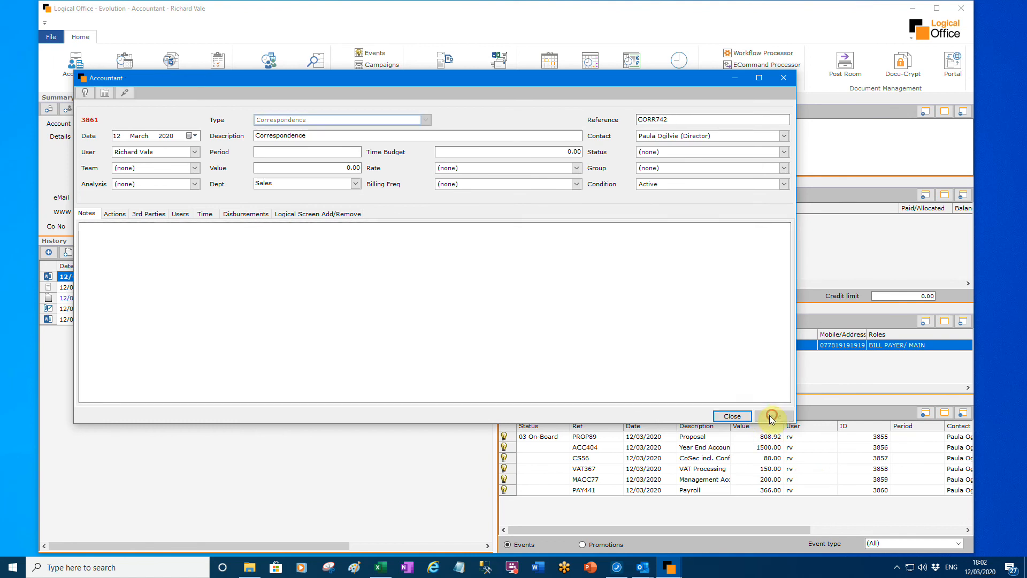
{"action": "left_click", "coordinate": [772, 415]}
- Move the 01 Management Accounts letter from the Proposal event's history to the Correspondence event and check both events' histories
{"action": "left_click", "coordinate": [713, 503]}
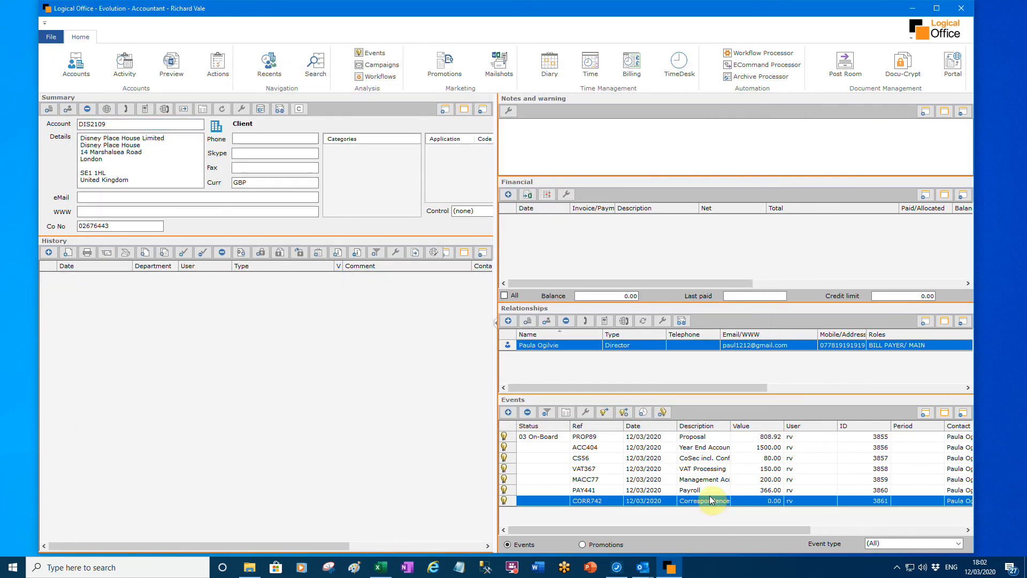
{"action": "left_click_drag", "start_coordinate": [711, 495], "coordinate": [714, 438]}
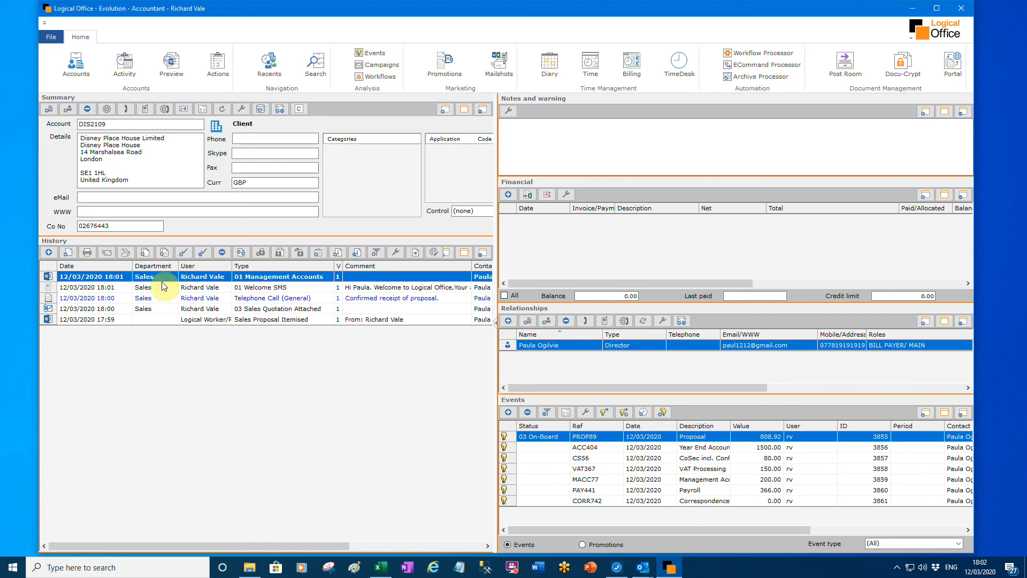
{"action": "left_click_drag", "start_coordinate": [165, 279], "coordinate": [690, 502]}
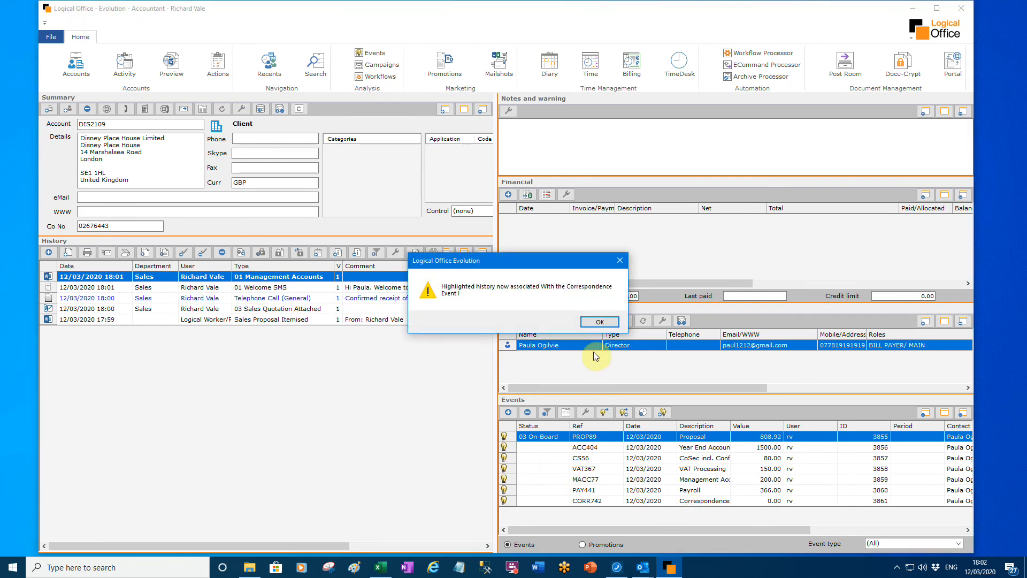
{"action": "left_click", "coordinate": [597, 322]}
{"action": "left_click", "coordinate": [681, 502]}
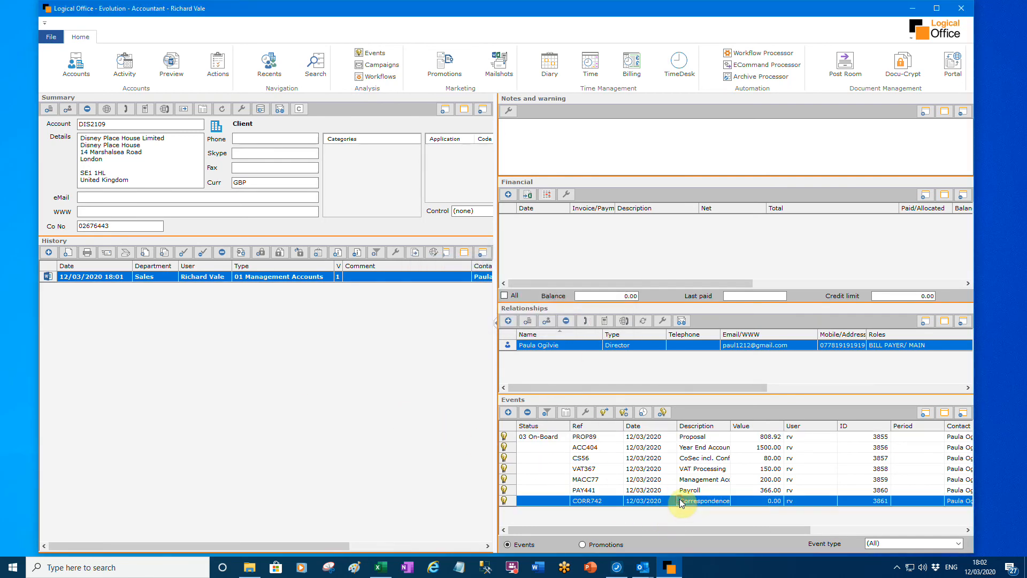
{"action": "left_click", "coordinate": [687, 438]}
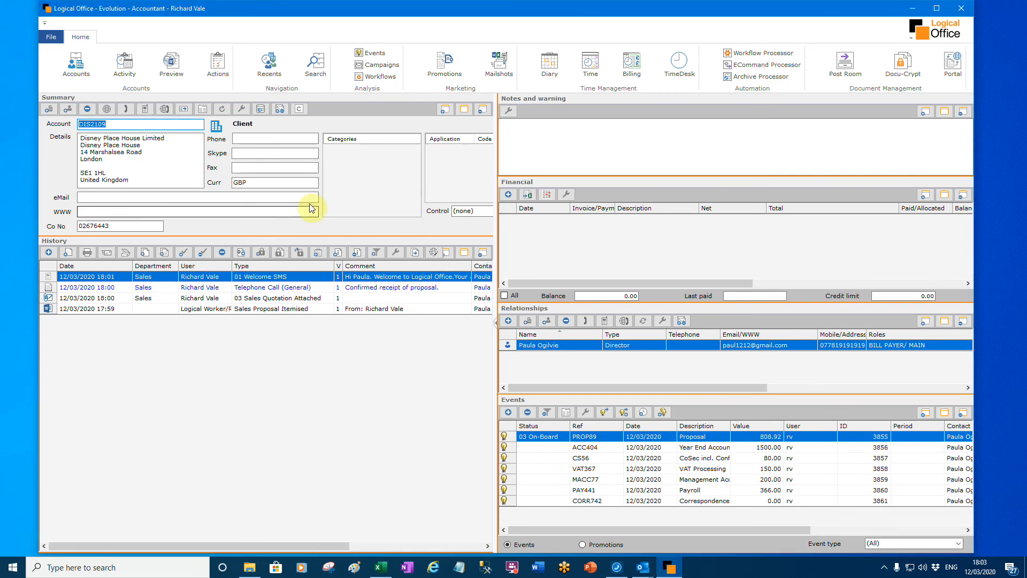
- Assign the mailing categories 01 6-20 Employees, School and VAT Client to the client account and save them
{"action": "left_click", "coordinate": [278, 109]}
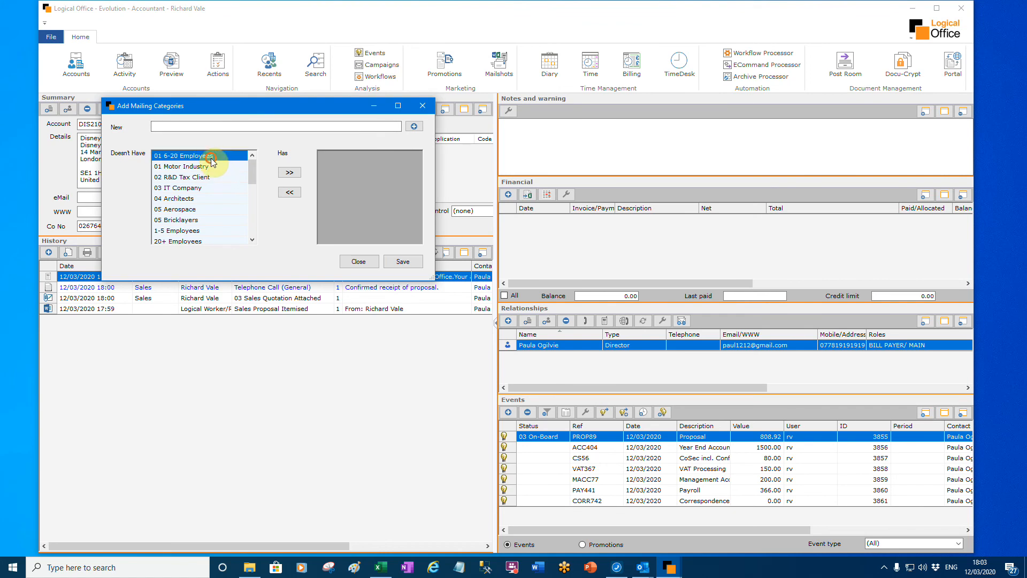
{"action": "left_click_drag", "start_coordinate": [250, 171], "coordinate": [244, 225]}
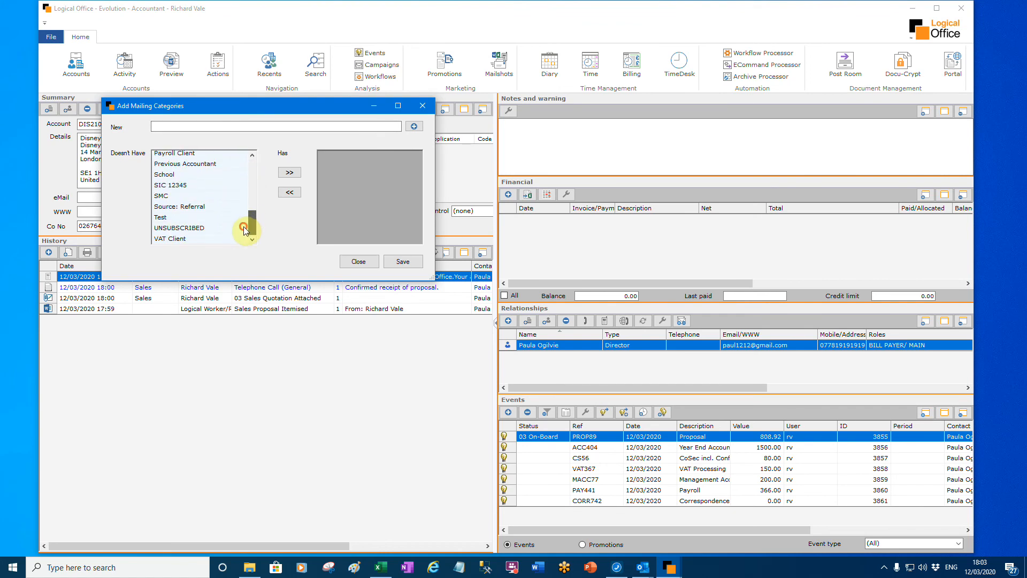
{"action": "left_click", "coordinate": [194, 238]}
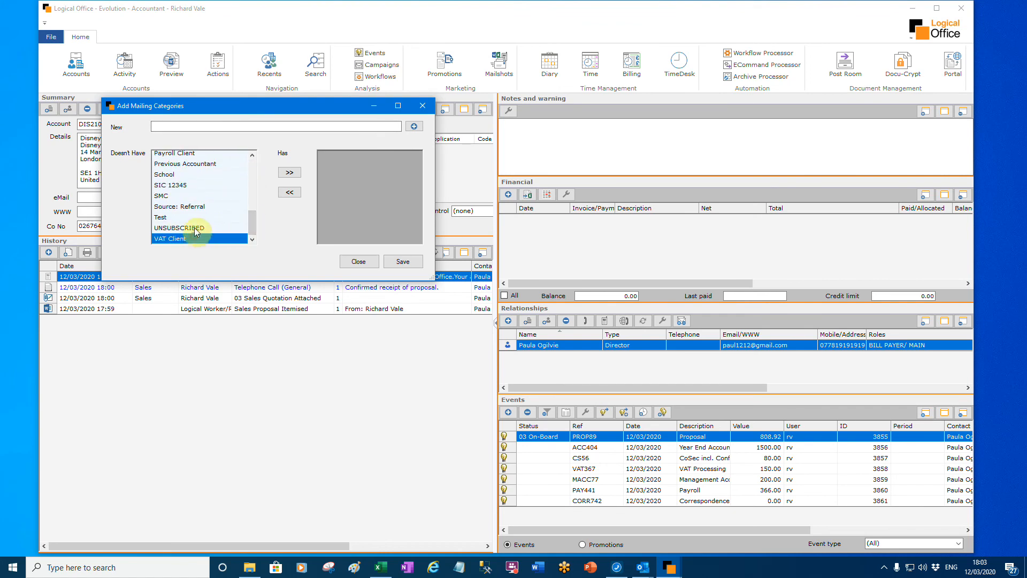
{"action": "left_click", "coordinate": [198, 174], "text": "ctrl"}
{"action": "left_click", "coordinate": [283, 173]}
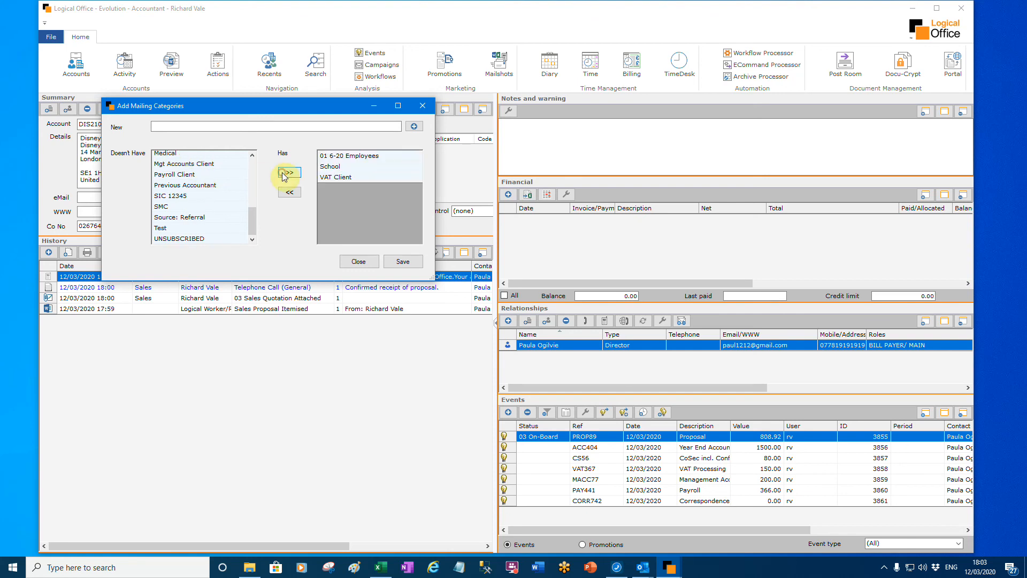
{"action": "left_click", "coordinate": [404, 262]}
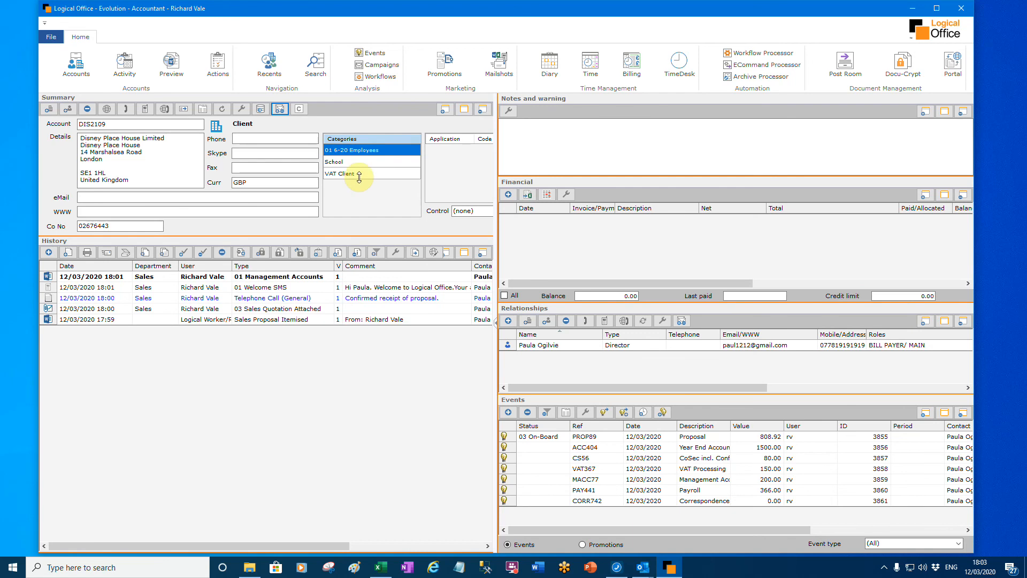
{"action": "left_click", "coordinate": [280, 109]}
{"action": "left_click", "coordinate": [204, 139]}
{"action": "left_click", "coordinate": [435, 124]}
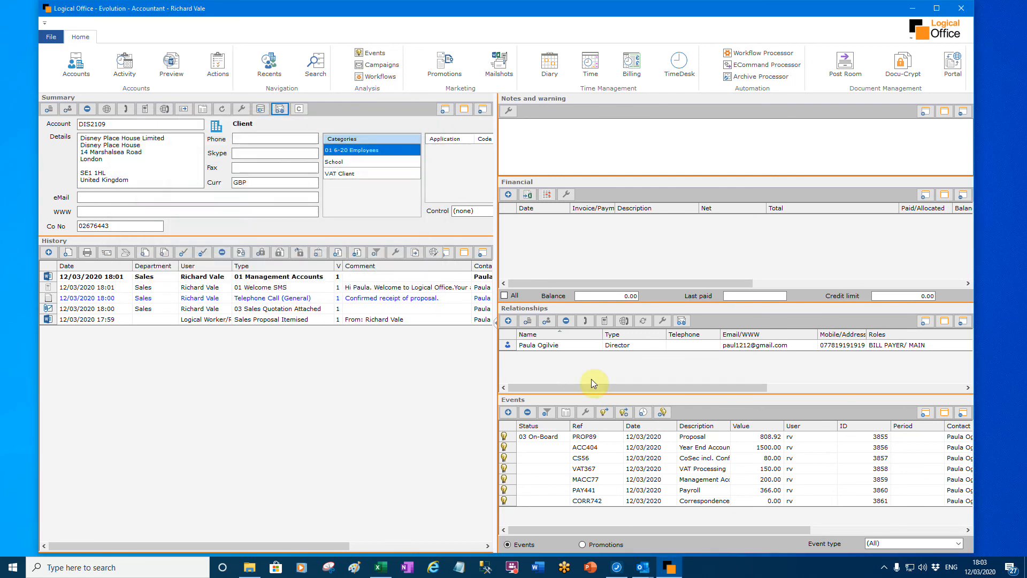
- Assign the Horse Riding mailing category to the client's director contact and save it
{"action": "left_click", "coordinate": [653, 346]}
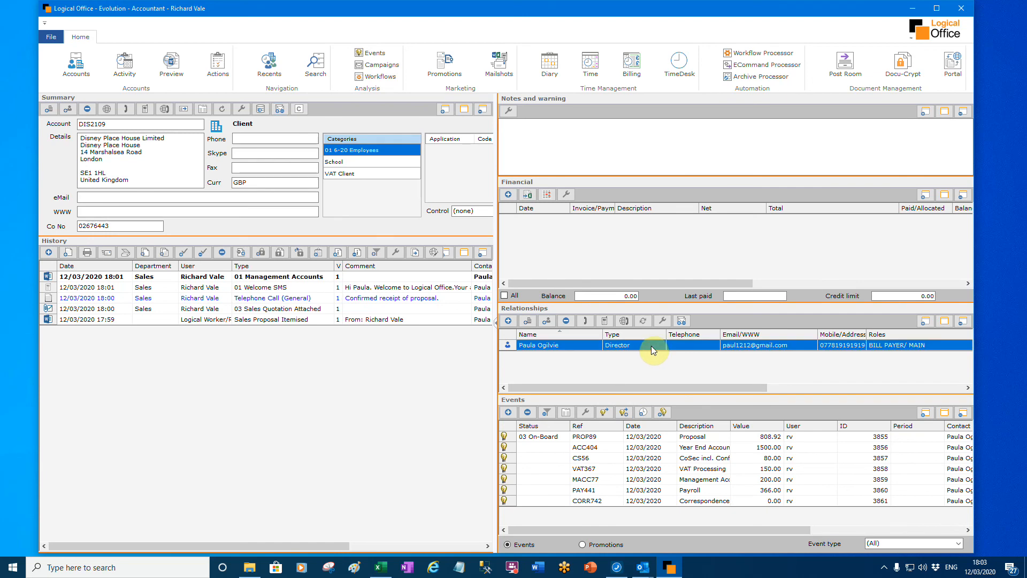
{"action": "left_click", "coordinate": [682, 320]}
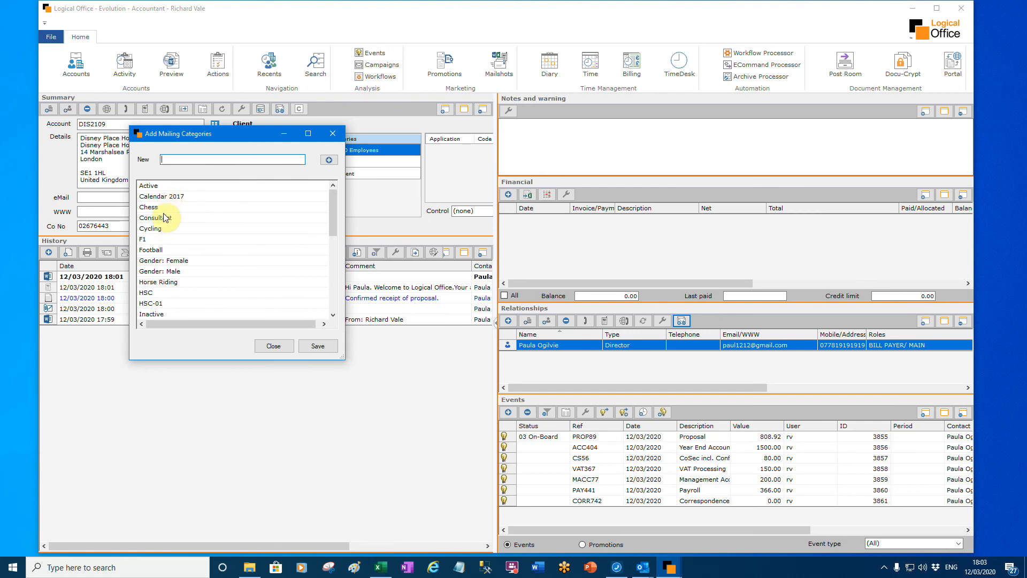
{"action": "left_click", "coordinate": [163, 281]}
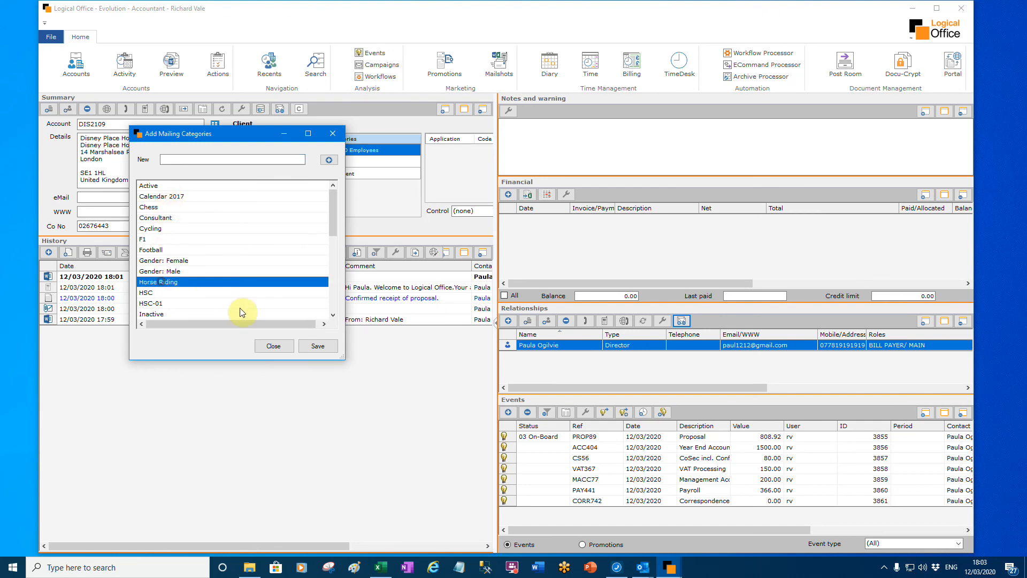
{"action": "left_click", "coordinate": [318, 347]}
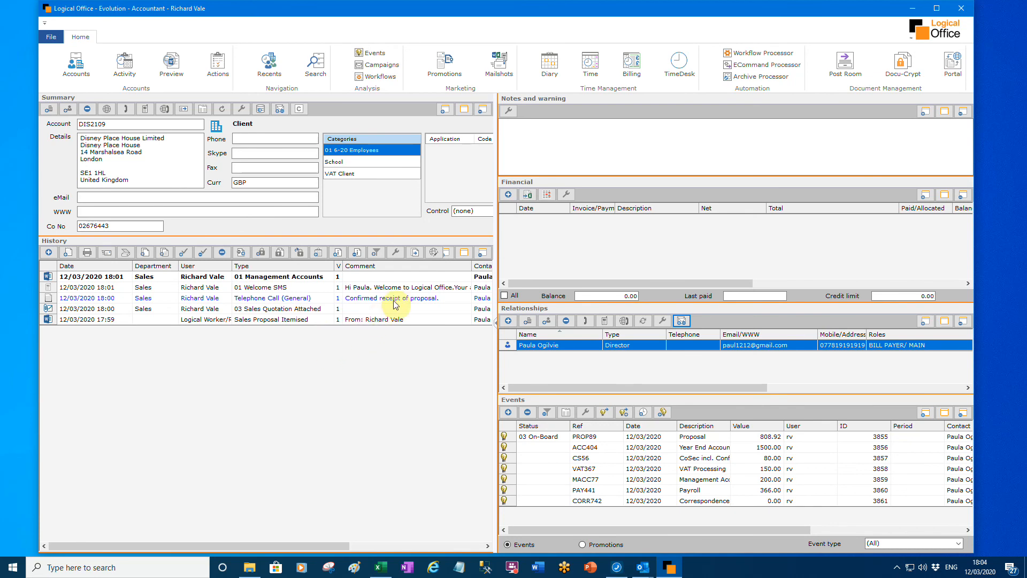
- Add the warning "Don't call on Mondays" to the client account, save it and close the account details
{"action": "left_click", "coordinate": [509, 110]}
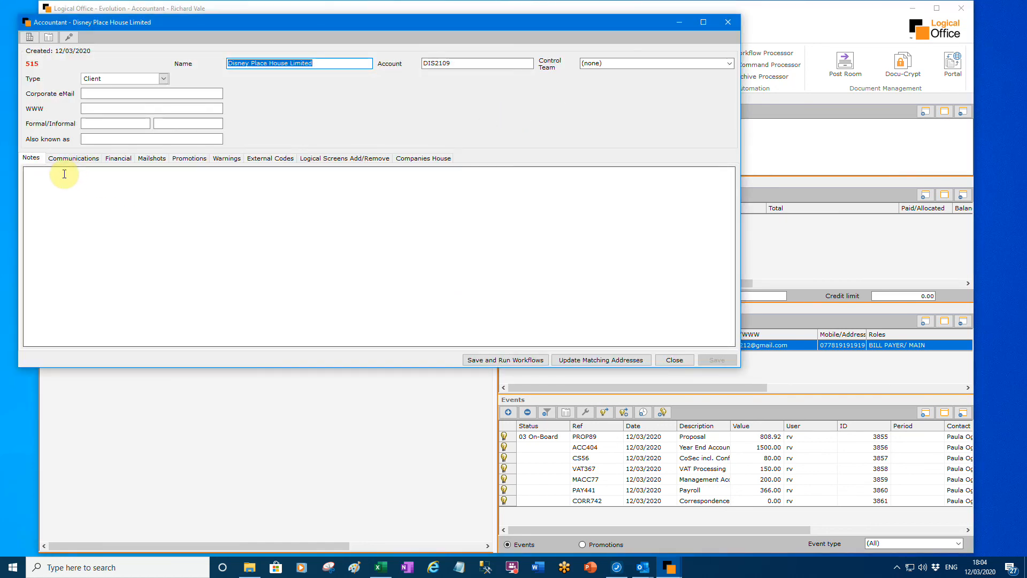
{"action": "left_click", "coordinate": [227, 159]}
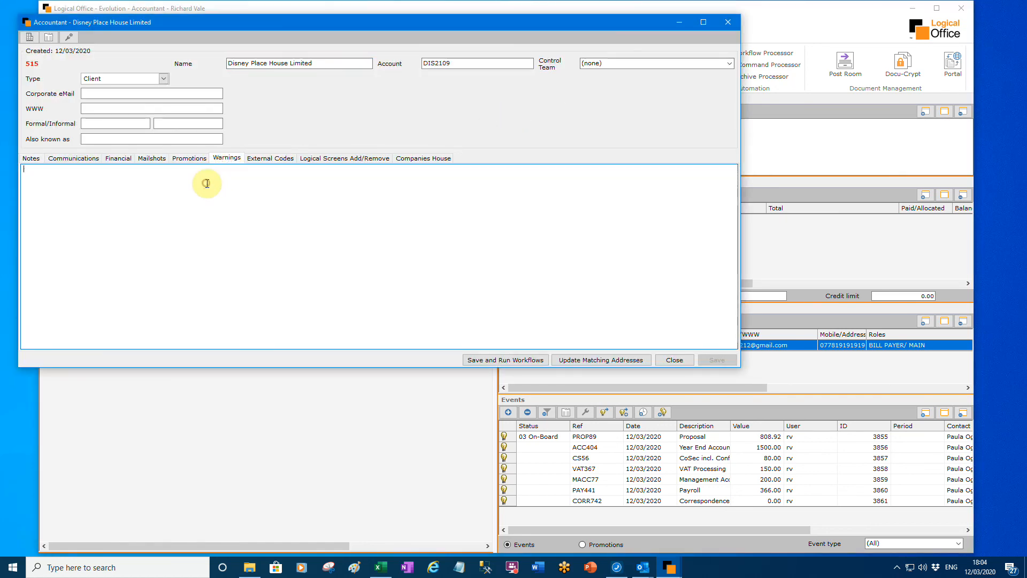
{"action": "left_click", "coordinate": [207, 184]}
{"action": "type", "text": "Don't call on Mondays"}
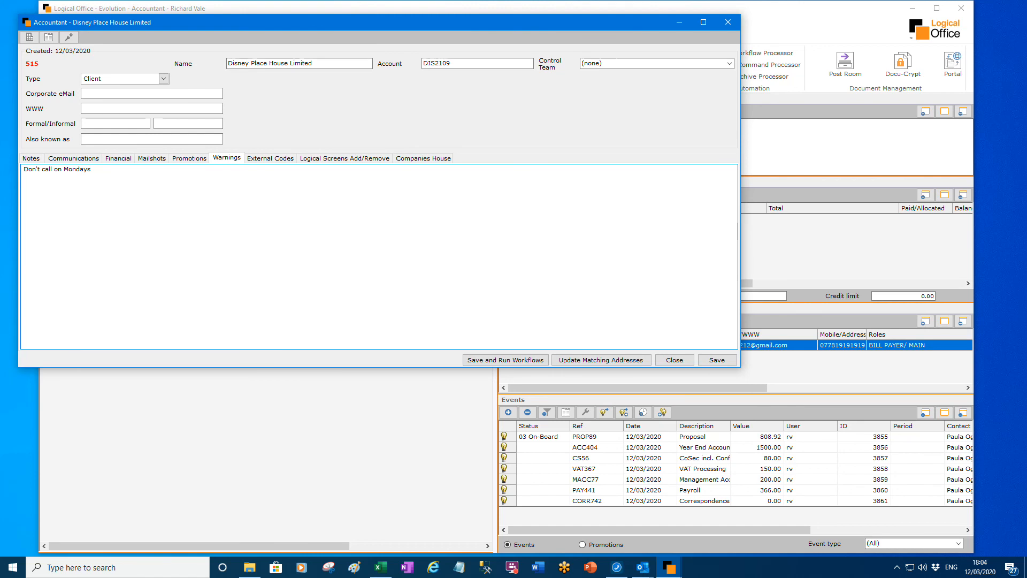
{"action": "left_click", "coordinate": [717, 360]}
{"action": "left_click", "coordinate": [666, 361]}
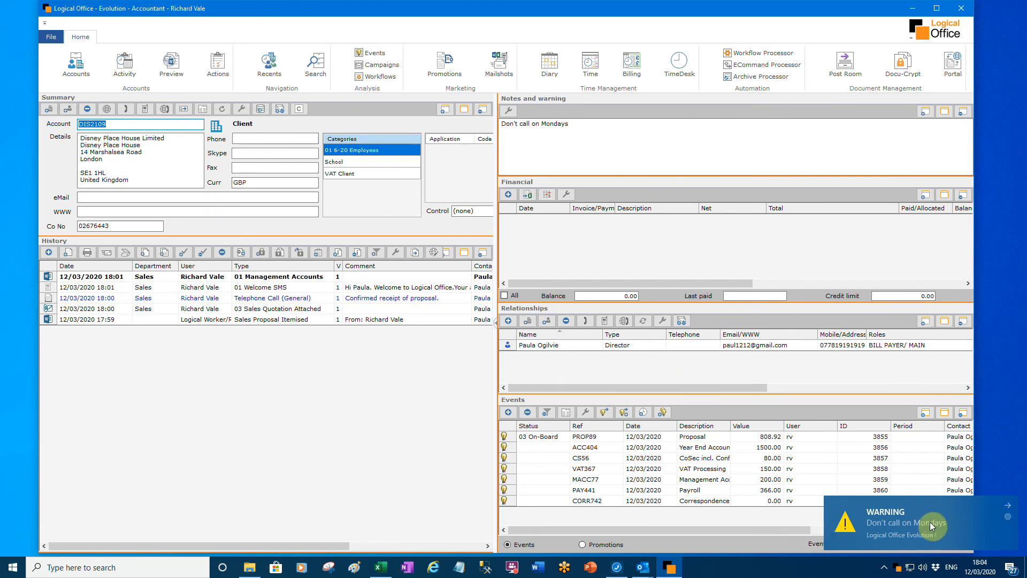
- Widen the Account column in the action list and open the Disney Place House Limited call-back action
{"action": "left_click", "coordinate": [229, 71]}
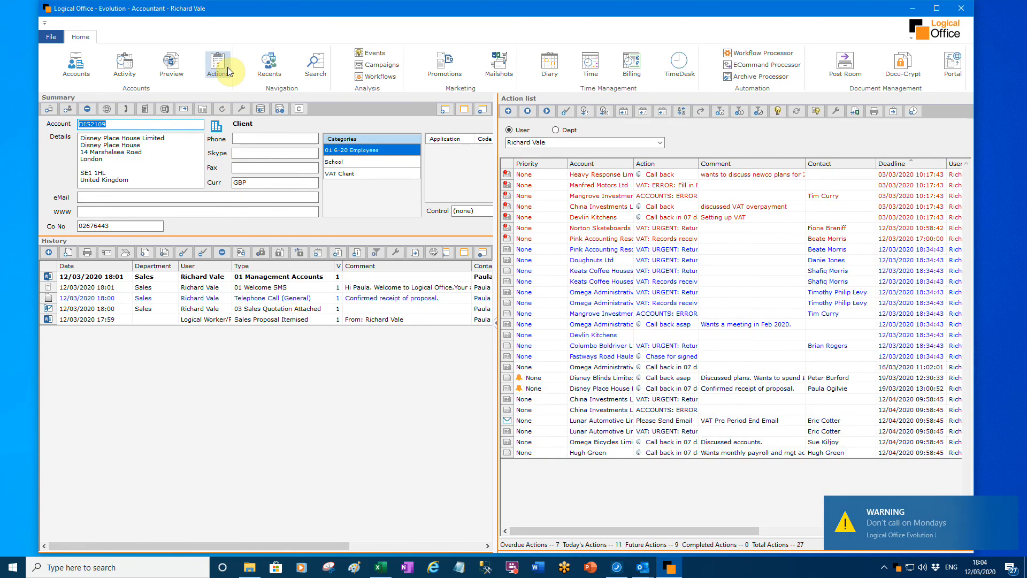
{"action": "left_click", "coordinate": [619, 390]}
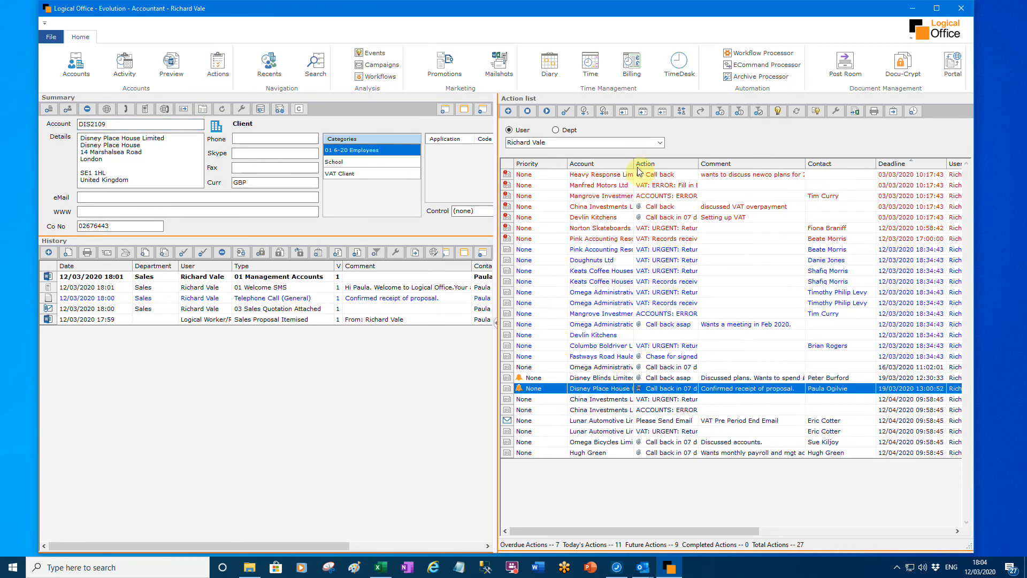
{"action": "left_click_drag", "start_coordinate": [634, 161], "coordinate": [672, 162]}
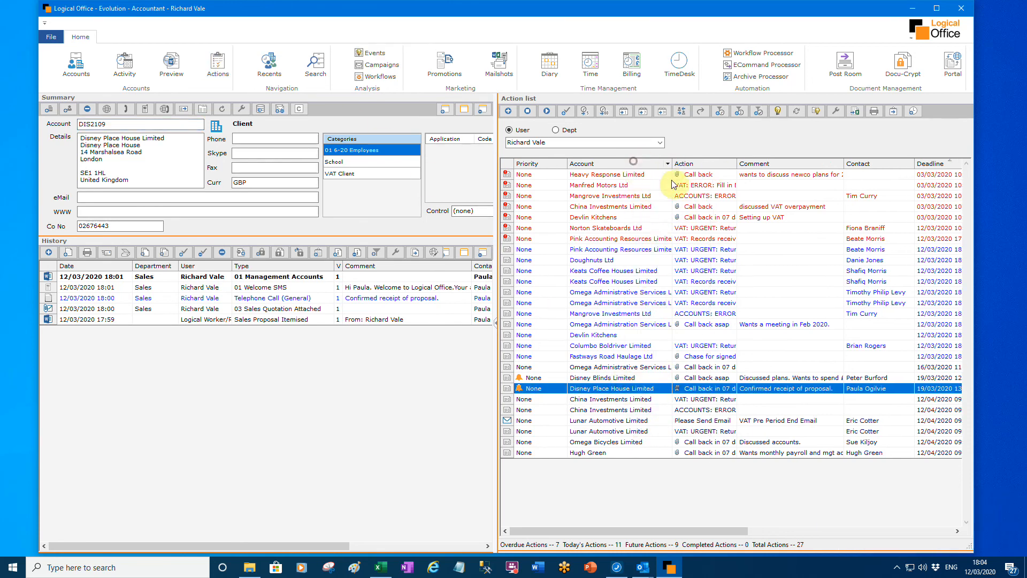
{"action": "double_click", "coordinate": [616, 390]}
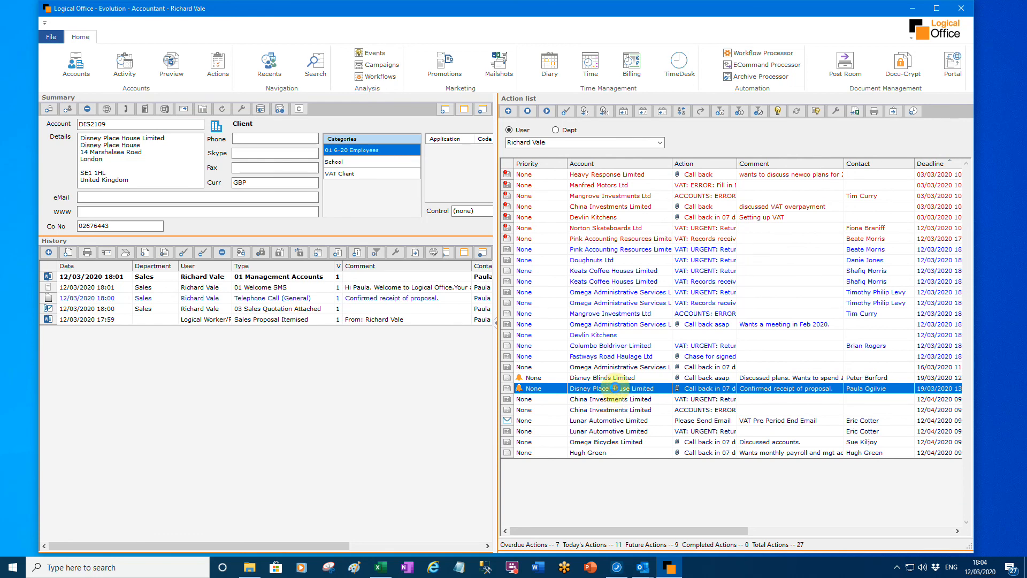